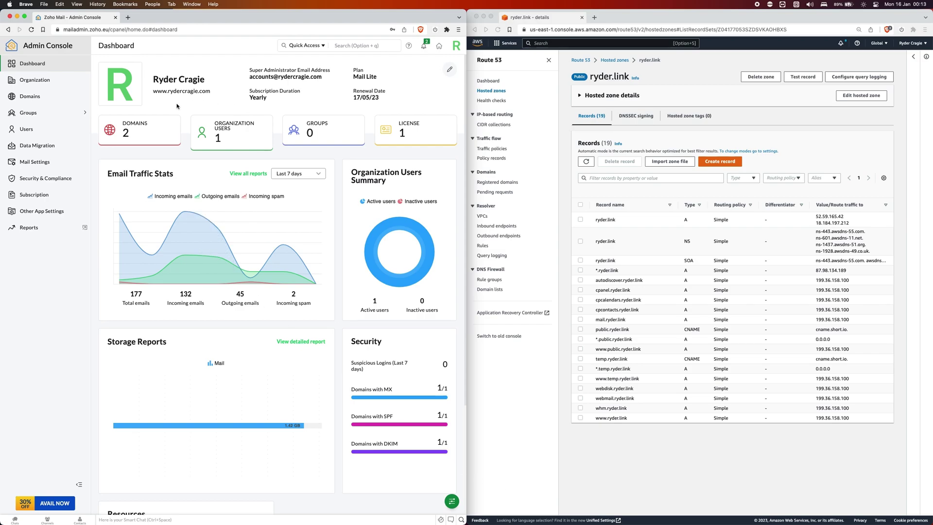
Step: Add ryder.link as a new domain in Zoho Mail's Domains list
left_click(38, 97)
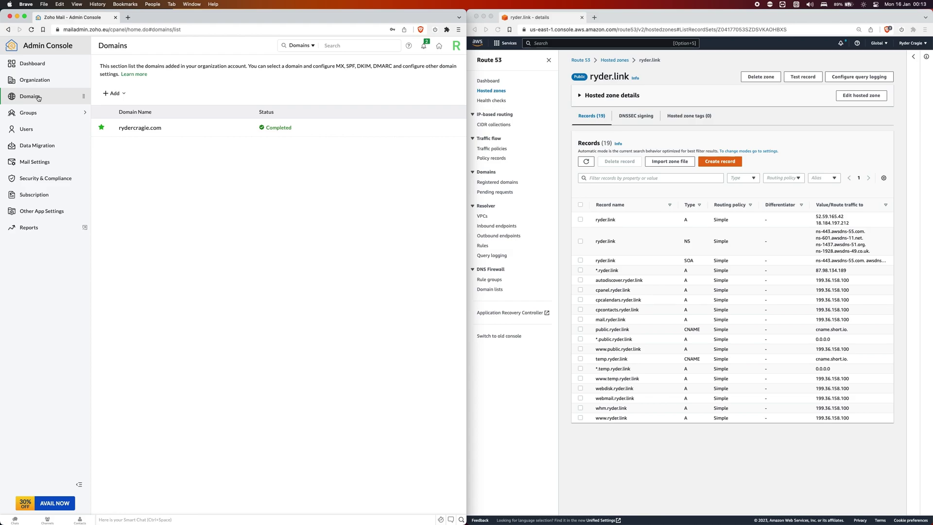
left_click(109, 97)
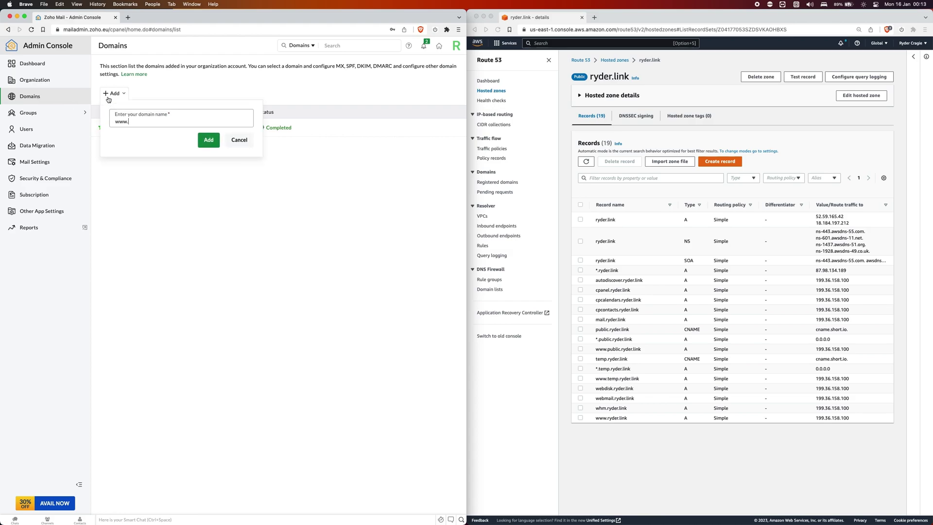
type("ryder.link")
key("Return")
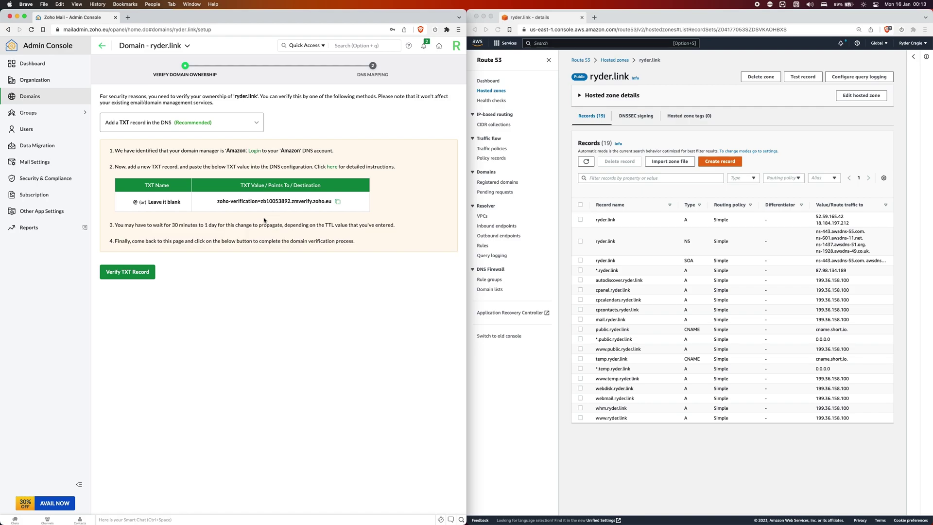
Step: Fill a new root-level TXT record in Route 53 with Zoho's copied verification value
left_click(711, 161)
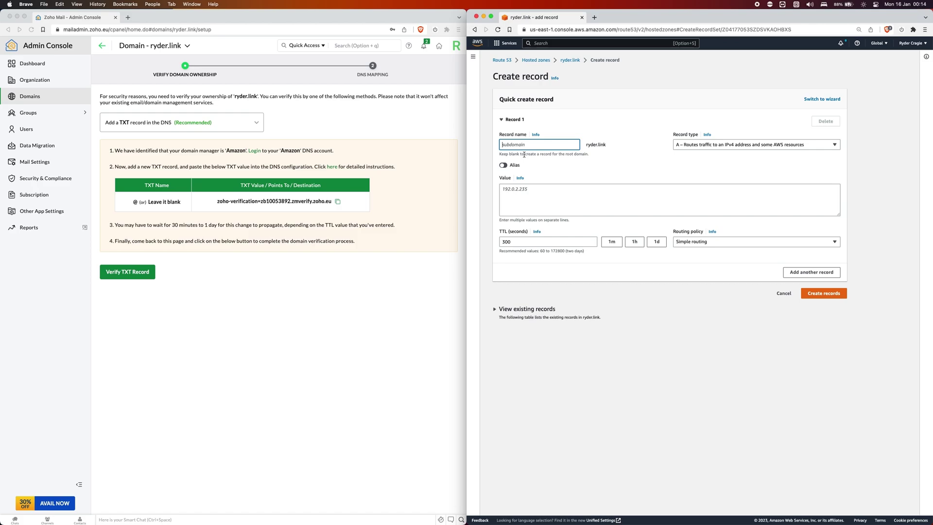
left_click(123, 205)
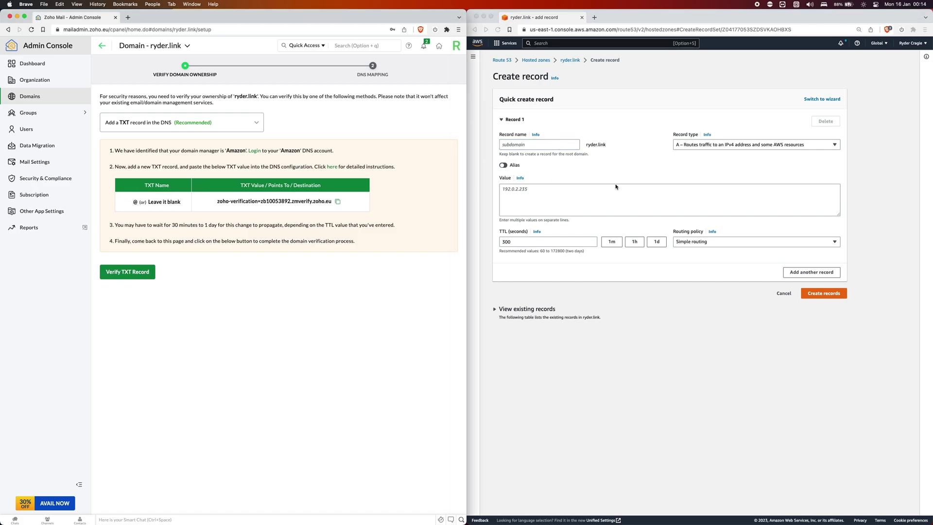
left_click(701, 157)
left_click(705, 146)
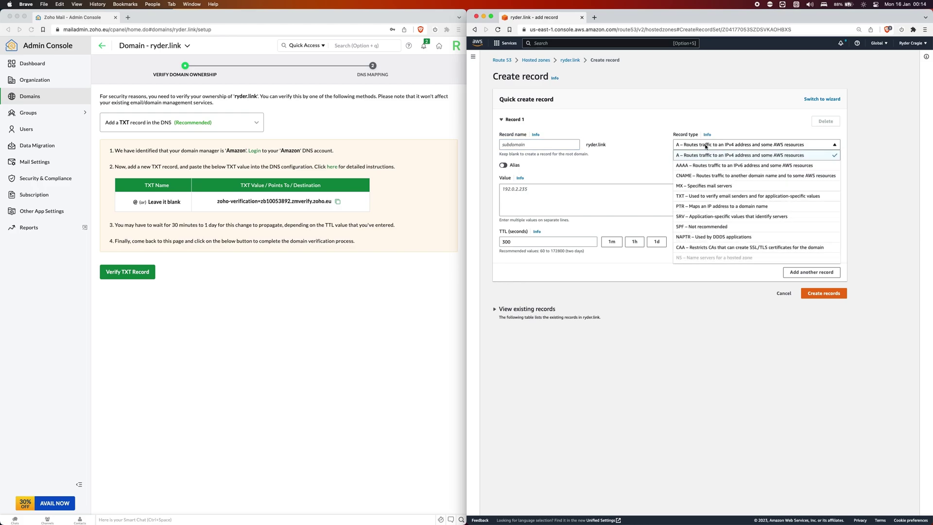
left_click(691, 196)
left_click(583, 193)
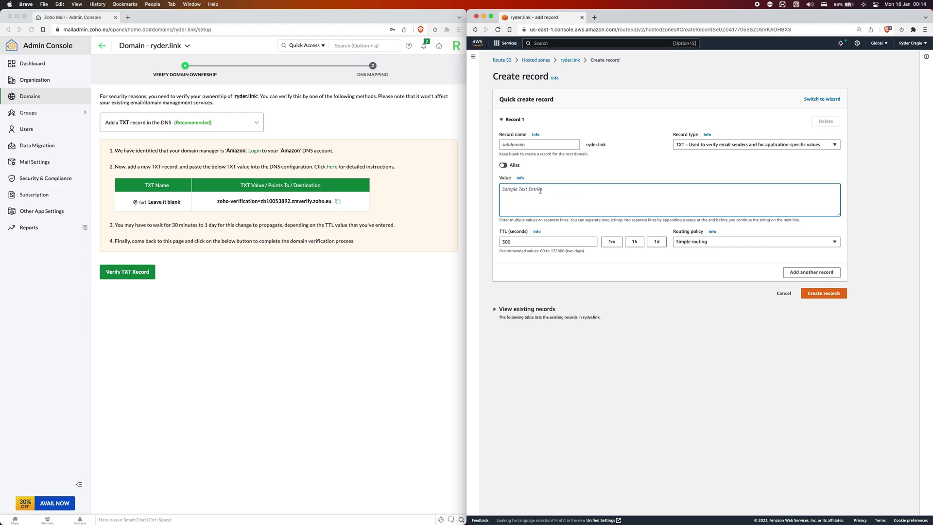
left_click(336, 206)
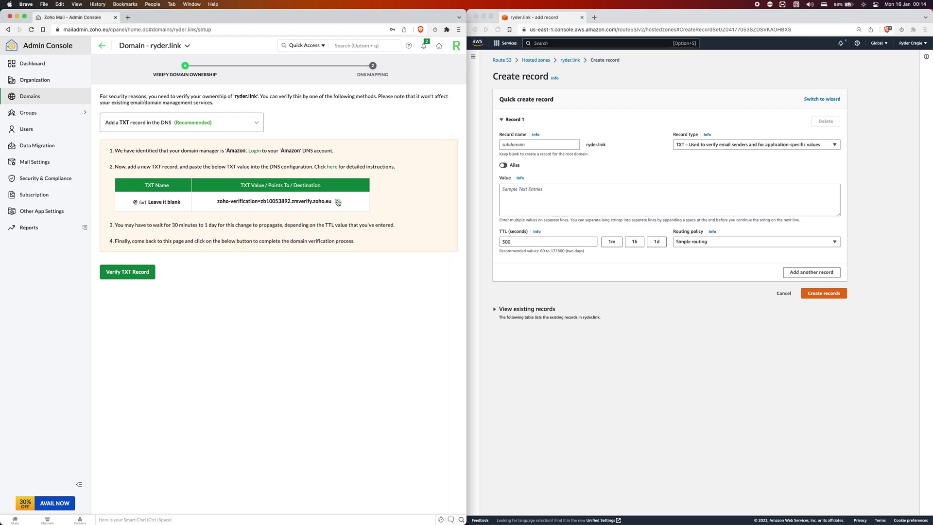
left_click(338, 201)
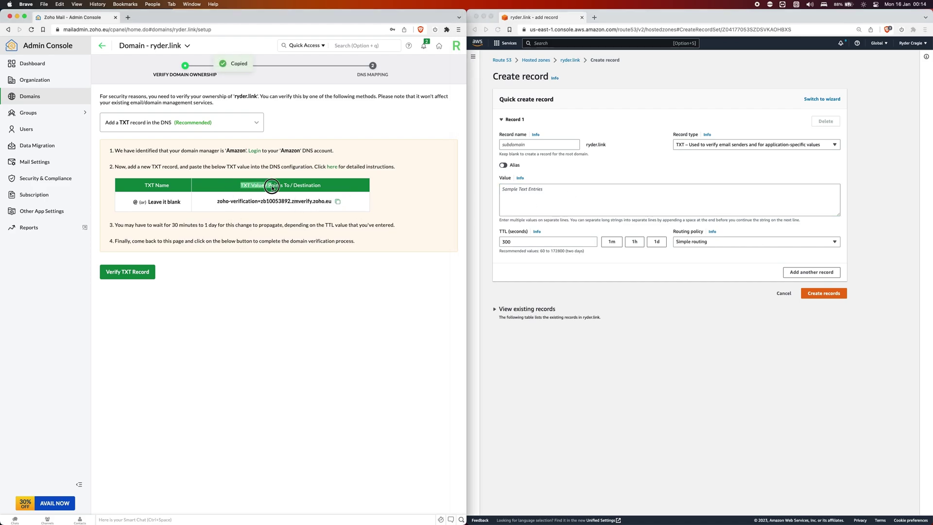
left_click(564, 196)
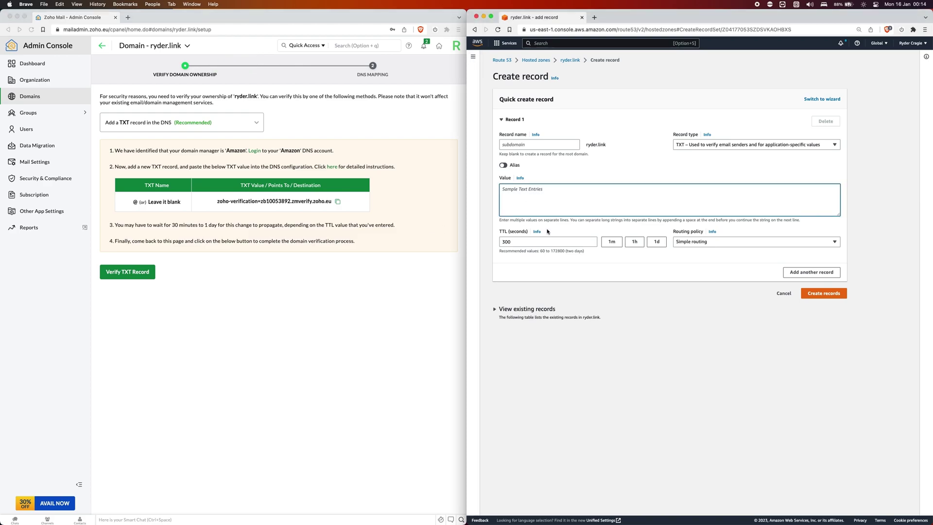
key("cmd+v")
Step: Create the TXT record in Route 53, then verify it in Zoho and proceed to DNS Mapping
left_click(823, 293)
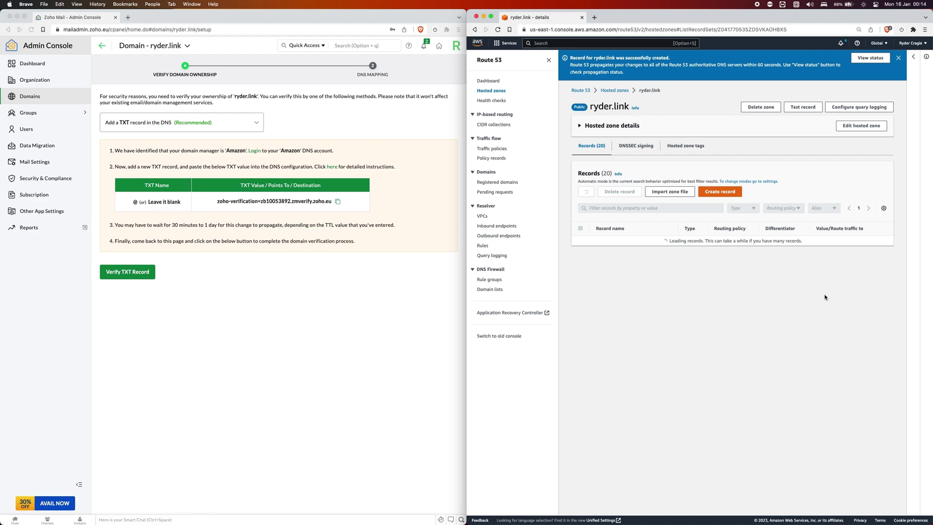
left_click(387, 300)
left_click(109, 278)
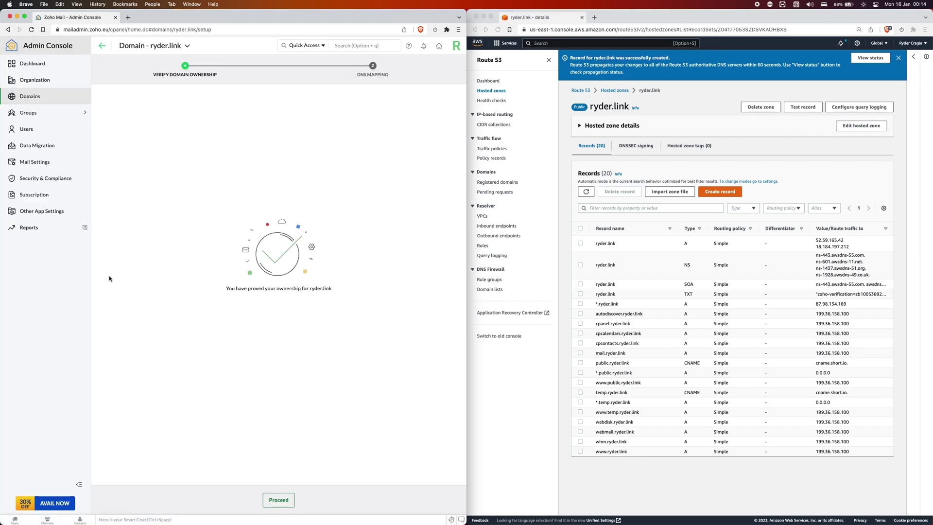
left_click(280, 503)
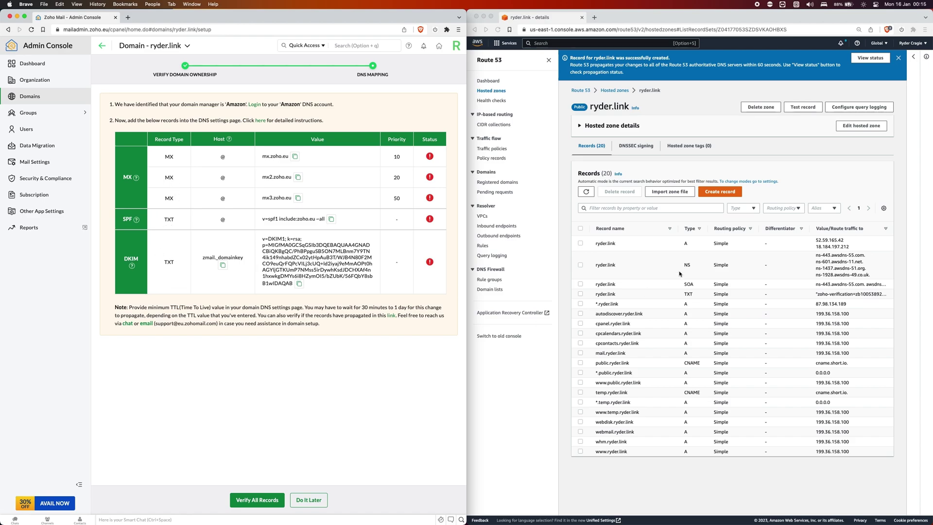
Step: Start a new Route 53 record for the root domain with type MX
left_click(720, 192)
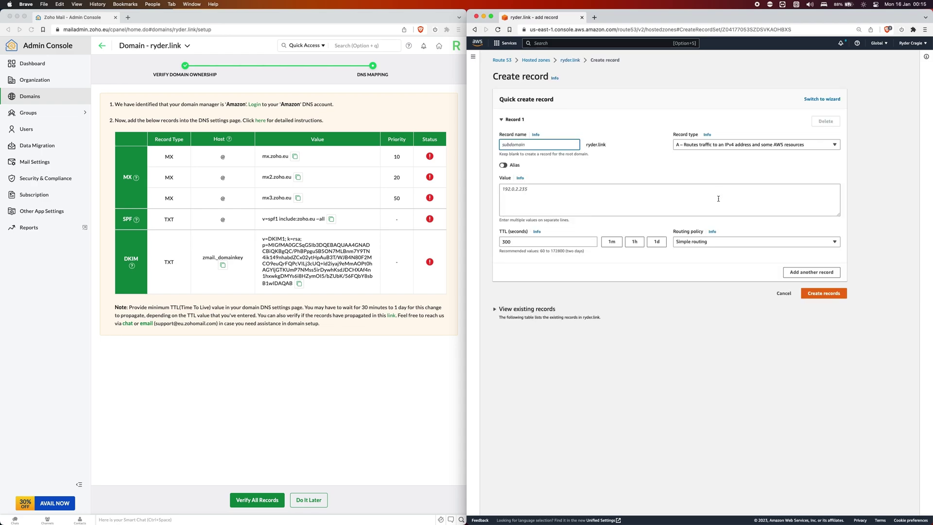
left_click(226, 157)
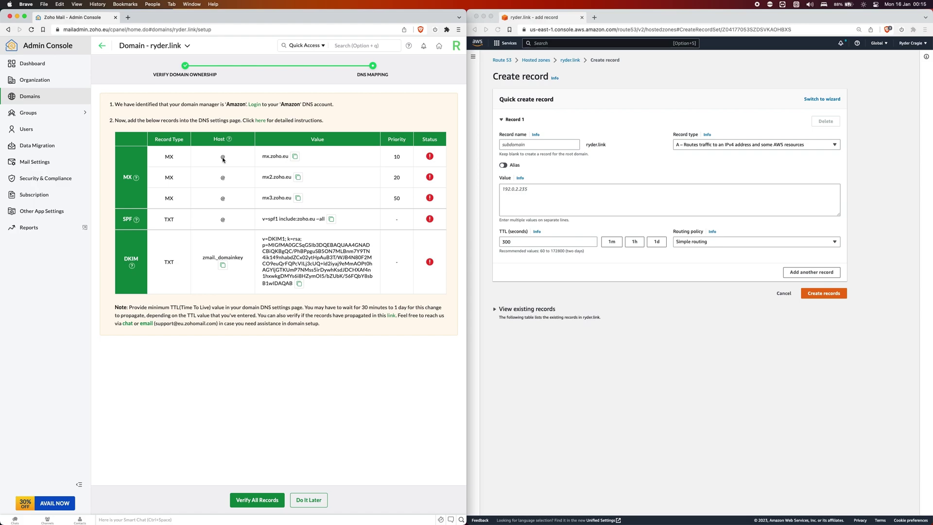
left_click(547, 145)
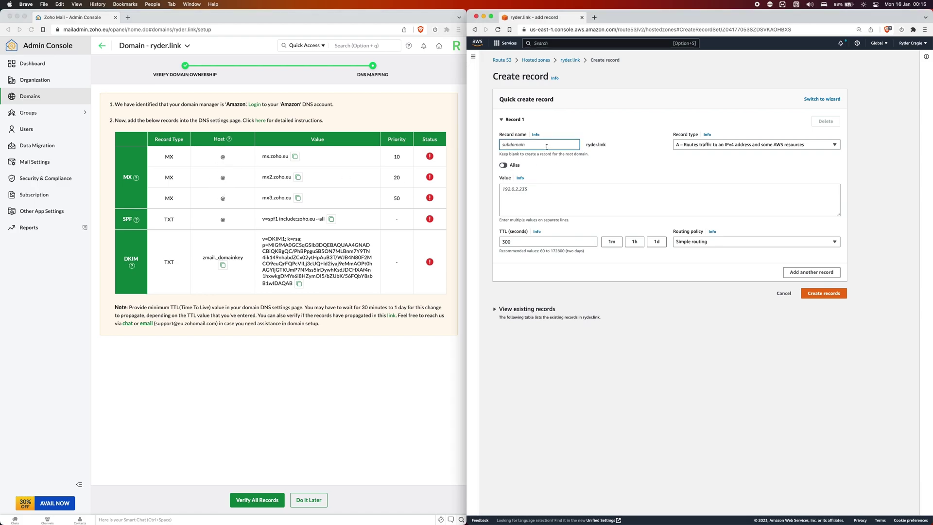
left_click(607, 149)
left_click(308, 165)
left_click(745, 145)
left_click(710, 188)
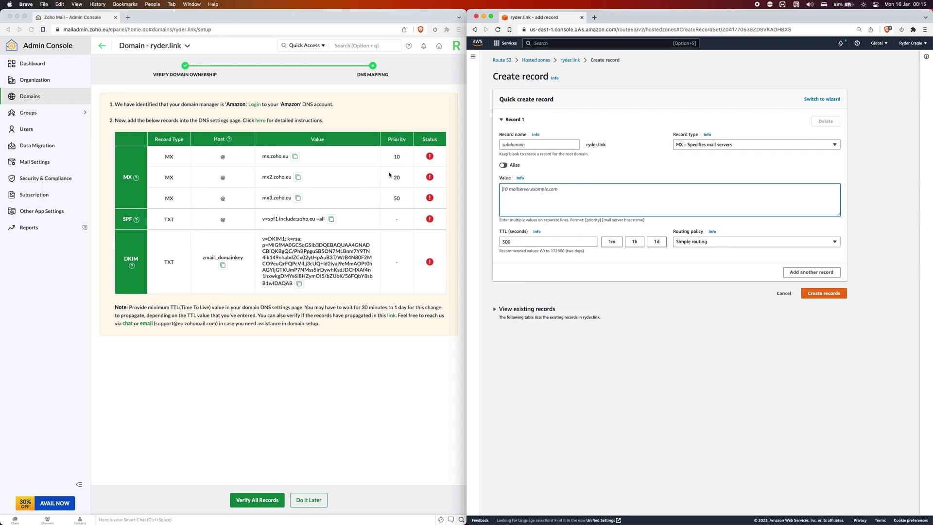
Step: Enter 10 mx.zoho.eu and 20 mx2.zoho.eu as the MX values
left_click(336, 152)
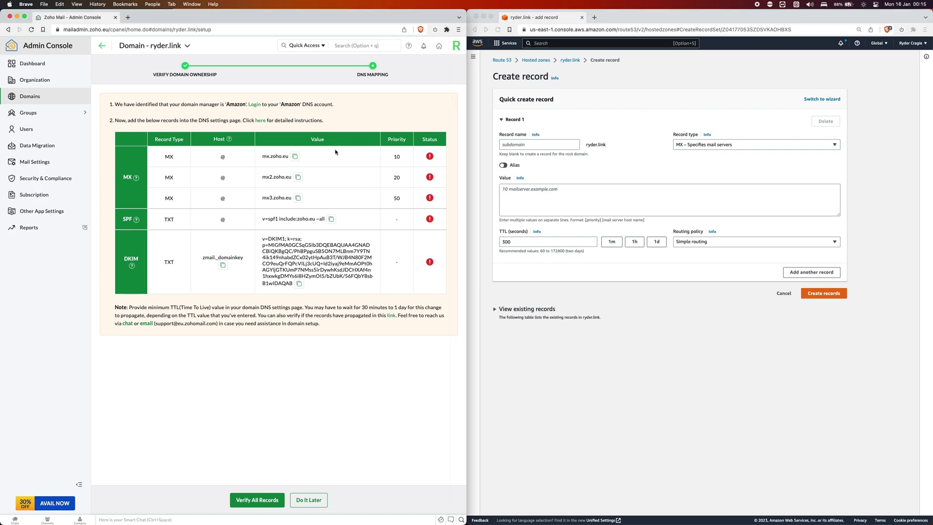
left_click(295, 156)
left_click(606, 200)
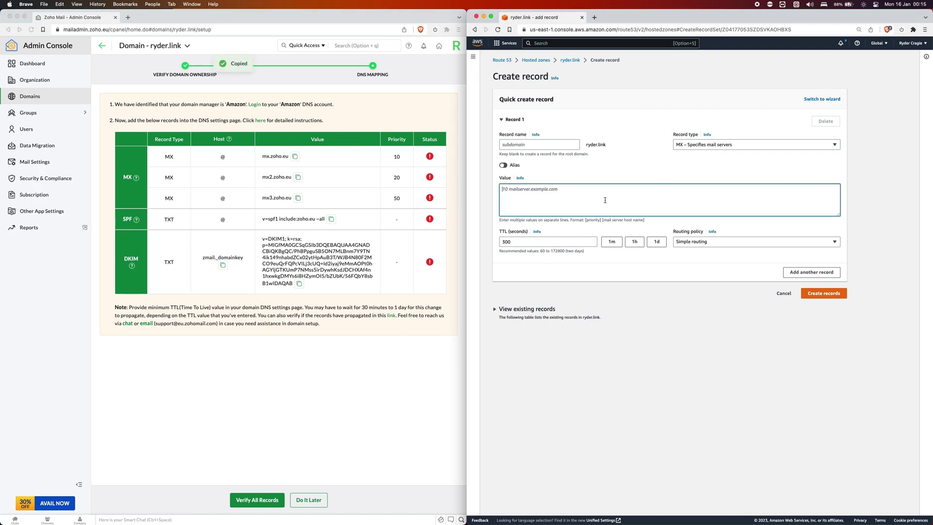
type("10")
key("super+v")
left_click(340, 185)
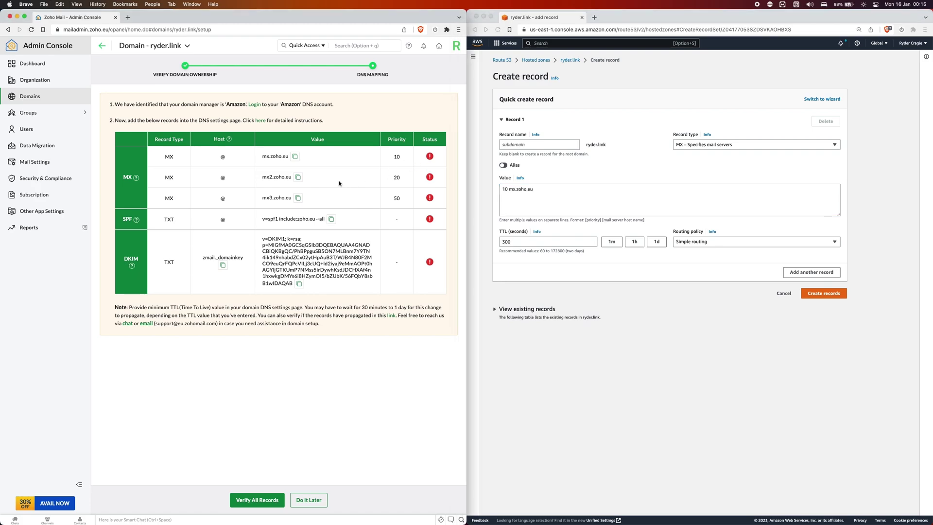
left_click(577, 213)
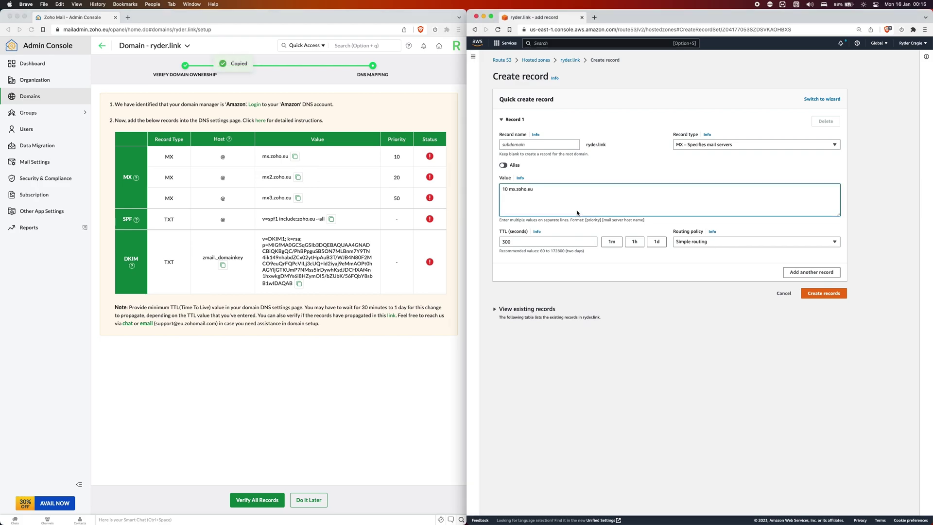
type("20")
key("super+v")
Step: Add 50 mx3.zoho.eu as the third mail server and create the MX record
left_click(325, 181)
left_click(297, 198)
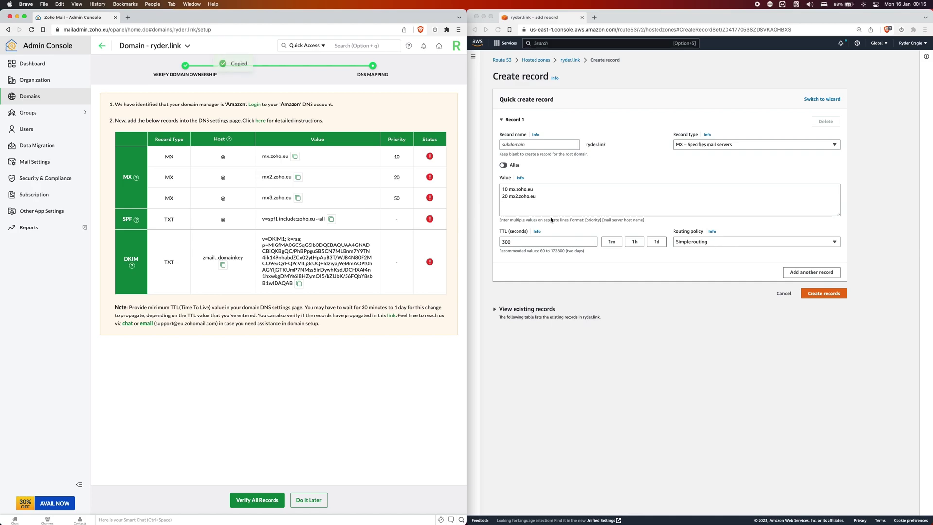
left_click(552, 214)
key("Return")
type("50")
key("super+v")
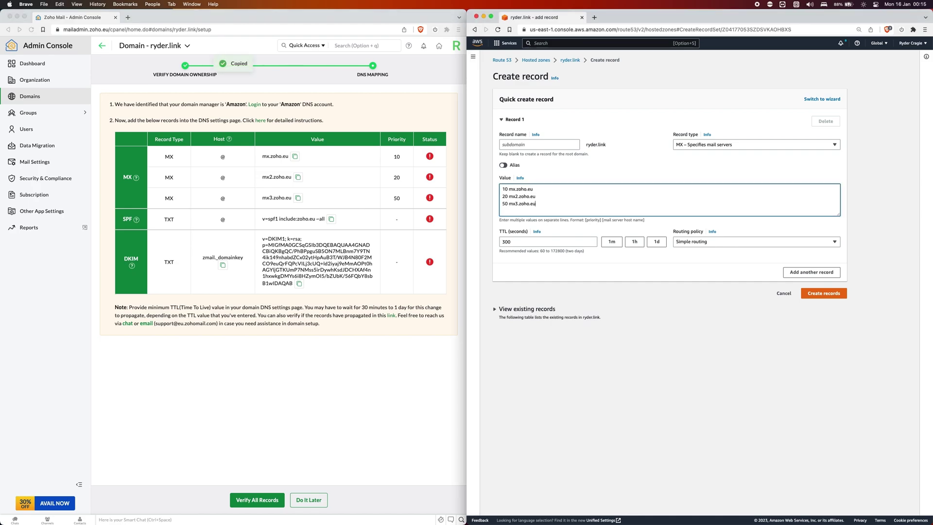
left_click(633, 265)
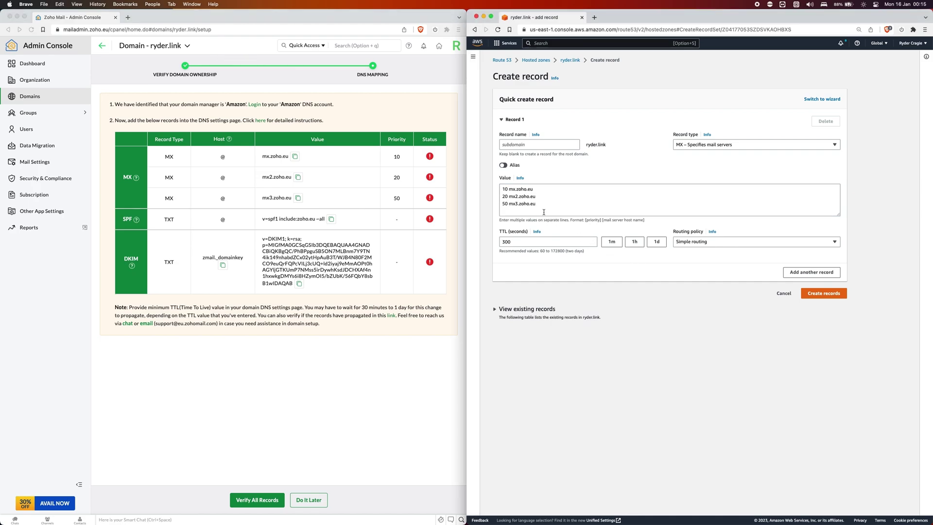
left_click(824, 293)
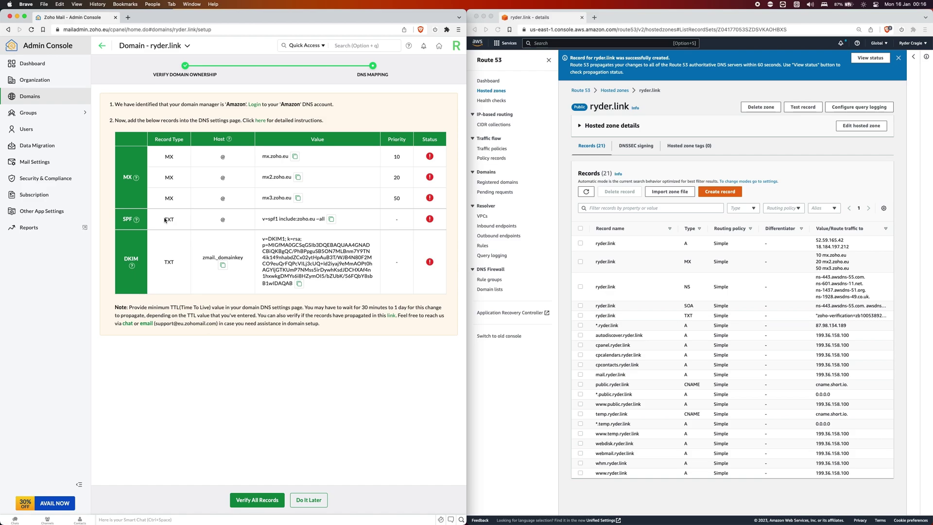
Step: Append v=spf1 include:zoho.eu ~all as a second value line in the root TXT record and save
left_click(672, 336)
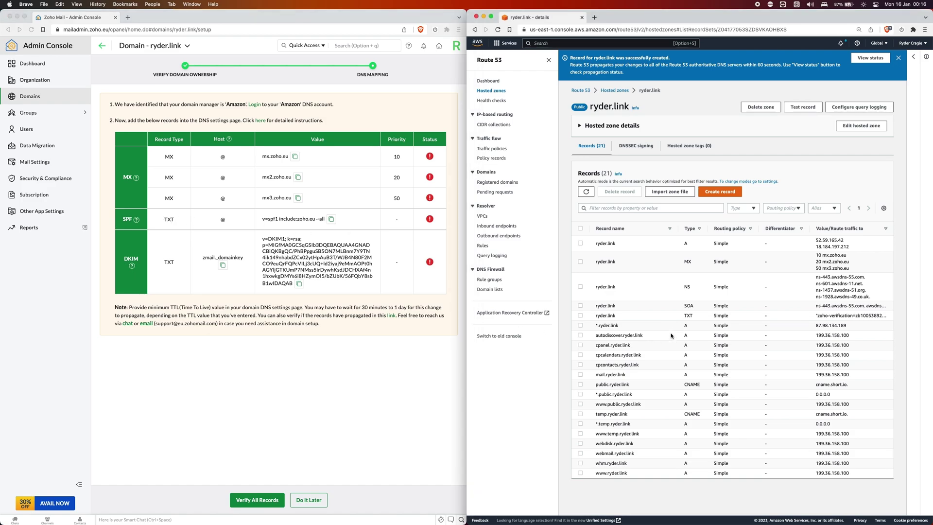
left_click(580, 316)
left_click(750, 77)
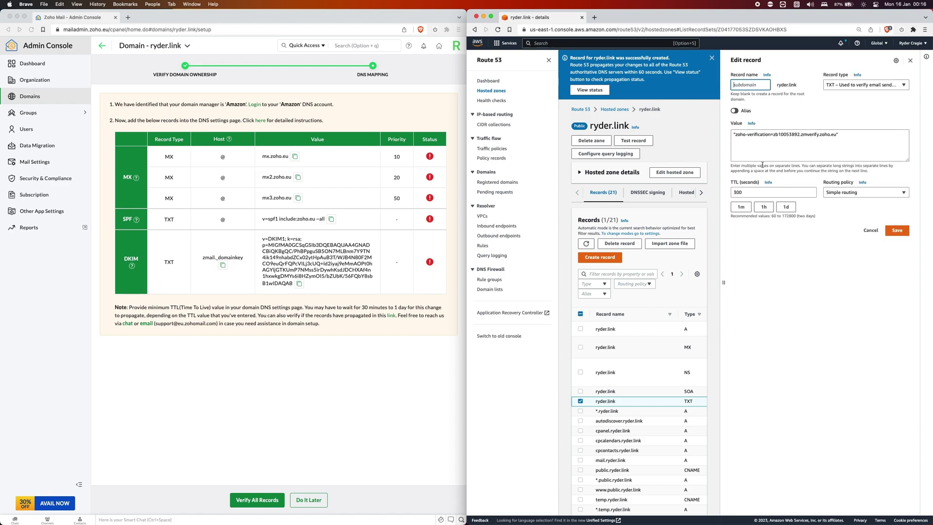
left_click(828, 135)
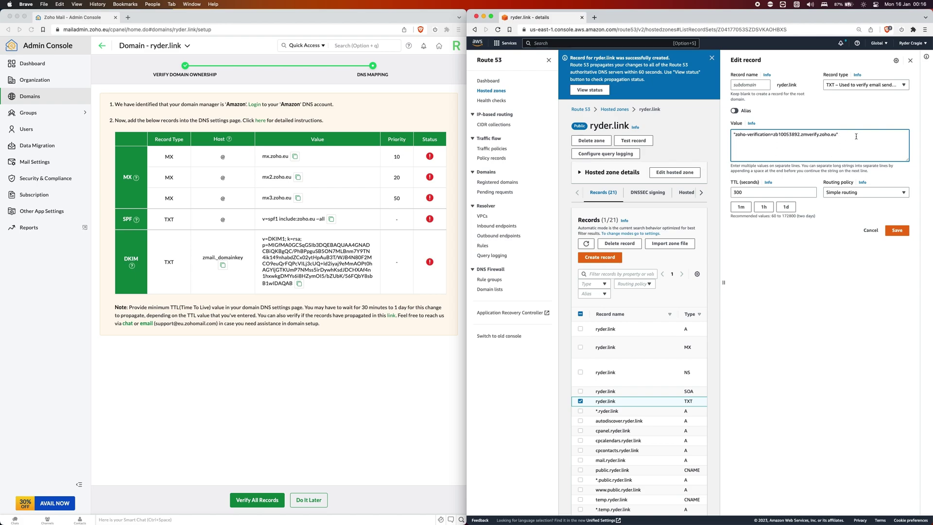
key("Return")
left_click(437, 214)
left_click(330, 219)
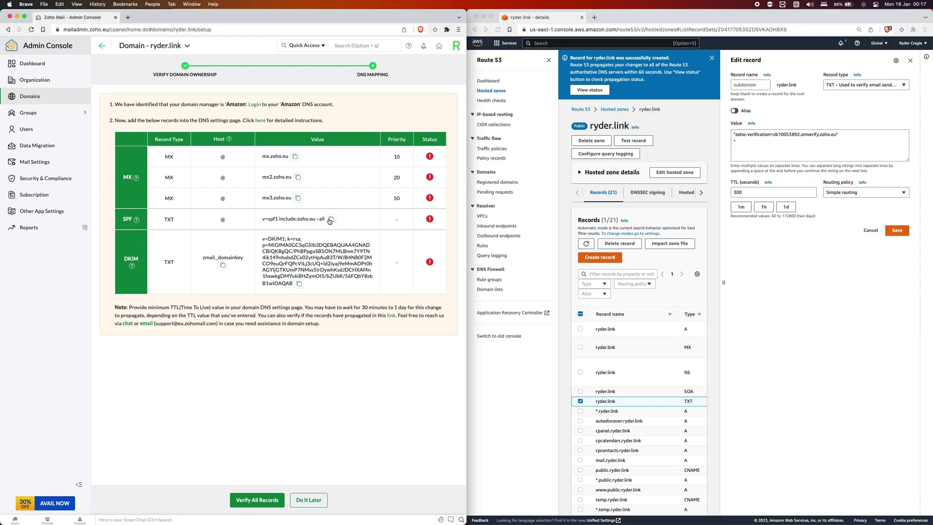
left_click(775, 151)
key("super+v")
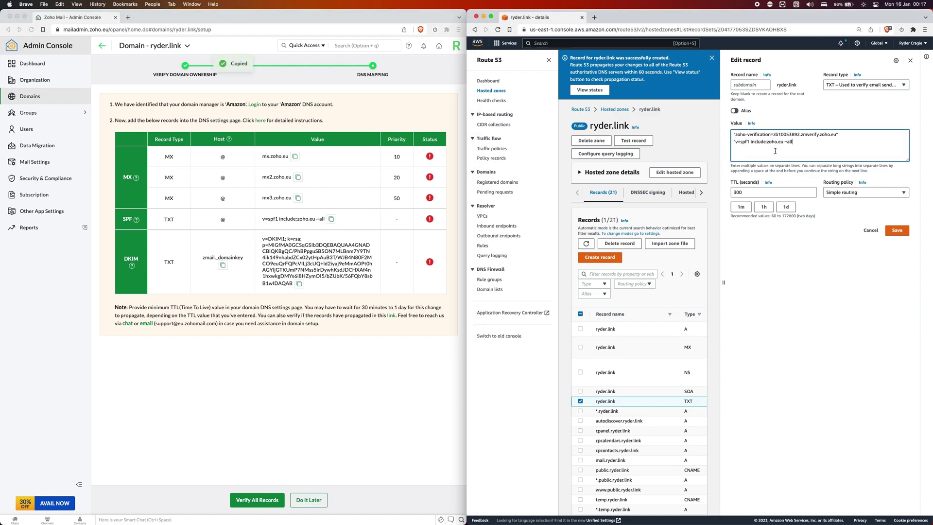
type("\"")
left_click(897, 230)
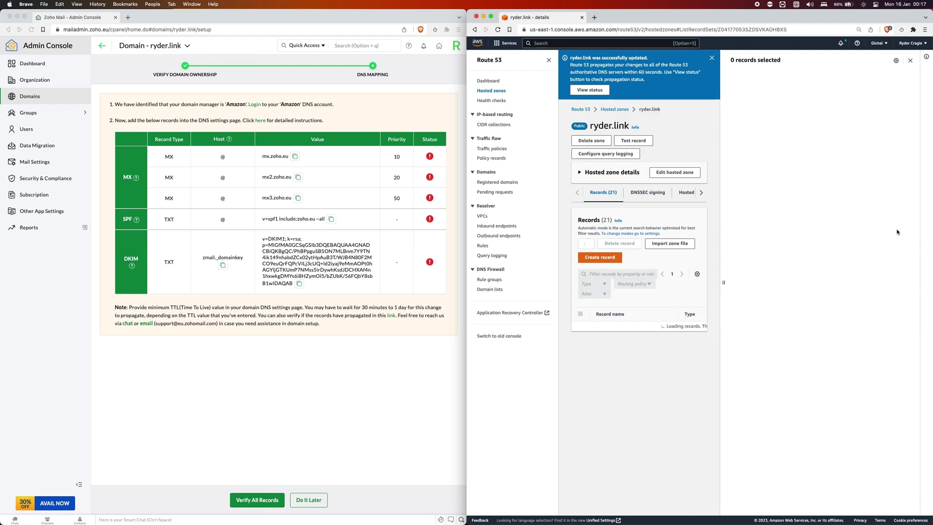
Step: Start a new TXT record named zmail._domainkey, copied from Zoho's DKIM host
left_click(163, 270)
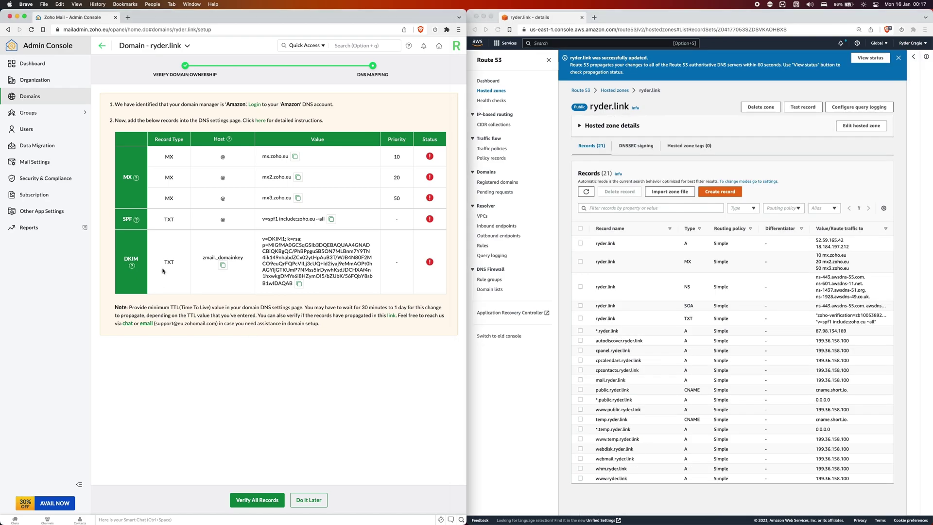
left_click(720, 191)
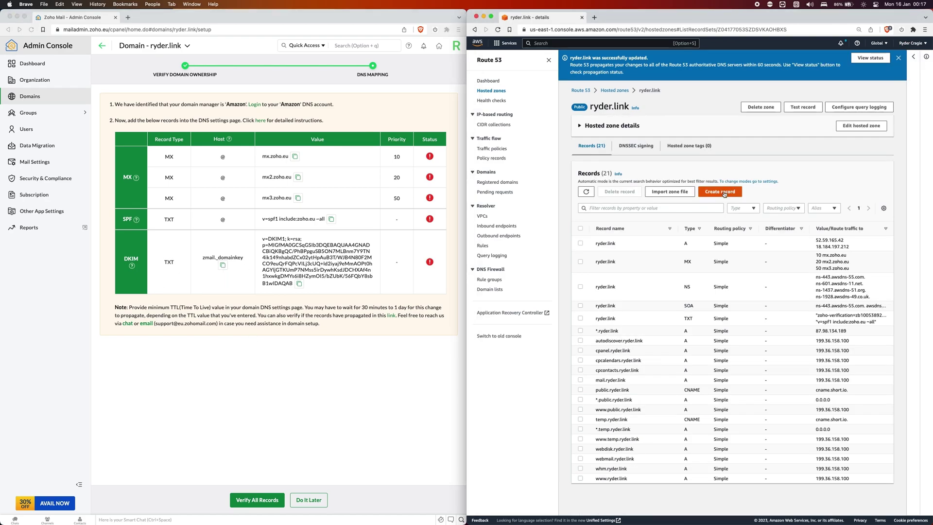
left_click(724, 144)
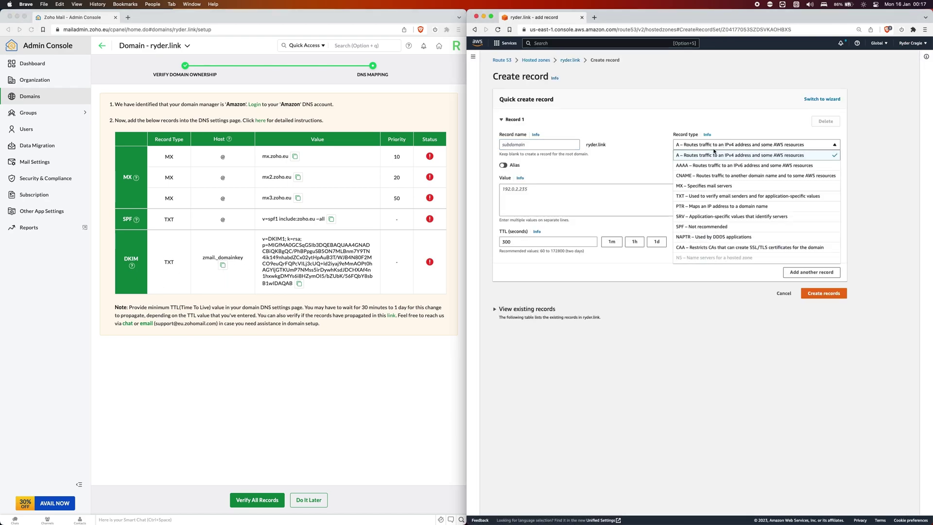
left_click(686, 196)
left_click(610, 197)
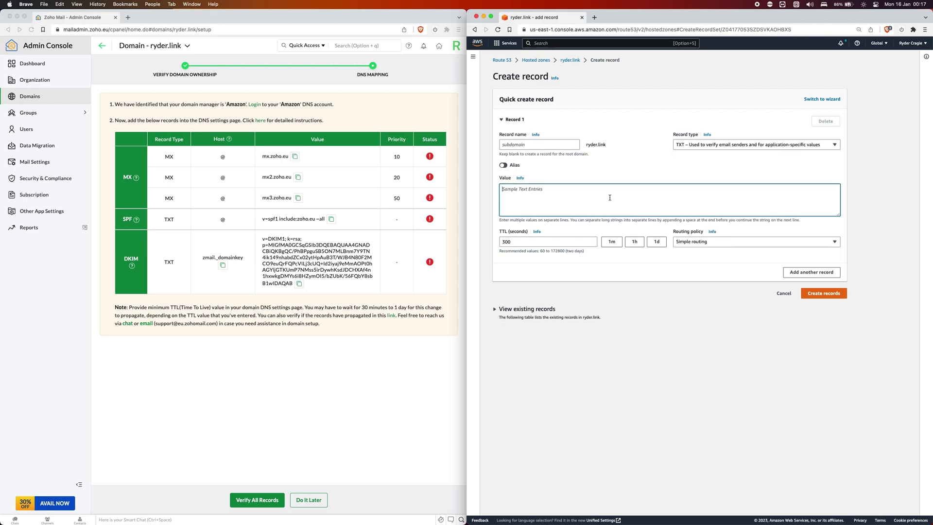
left_click(235, 272)
left_click(224, 268)
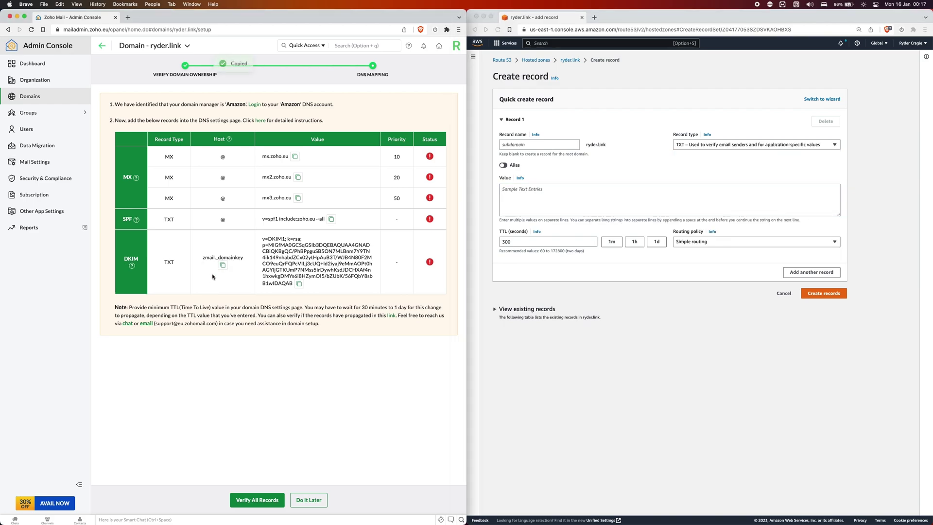
left_click_drag(202, 257, 246, 258)
left_click(525, 145)
key("super+v")
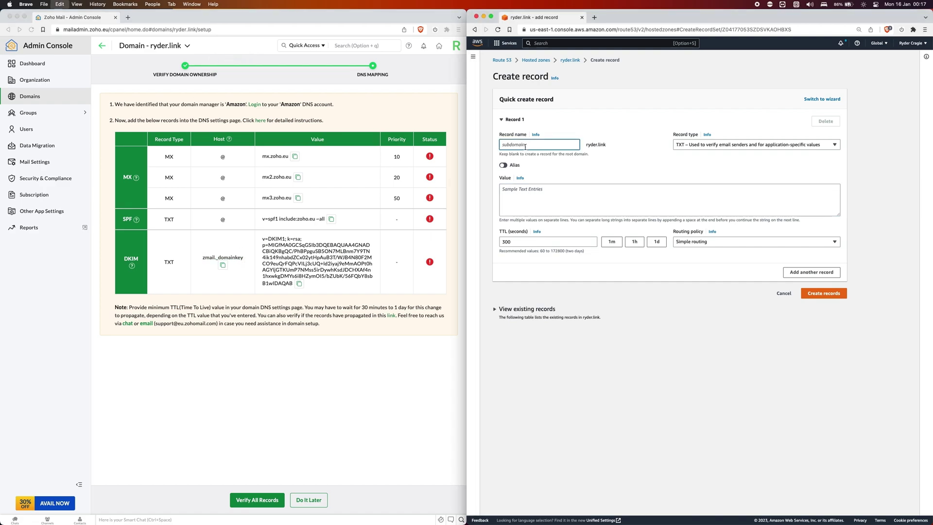
Step: Paste Zoho's DKIM key as the record value and create the record
left_click(575, 186)
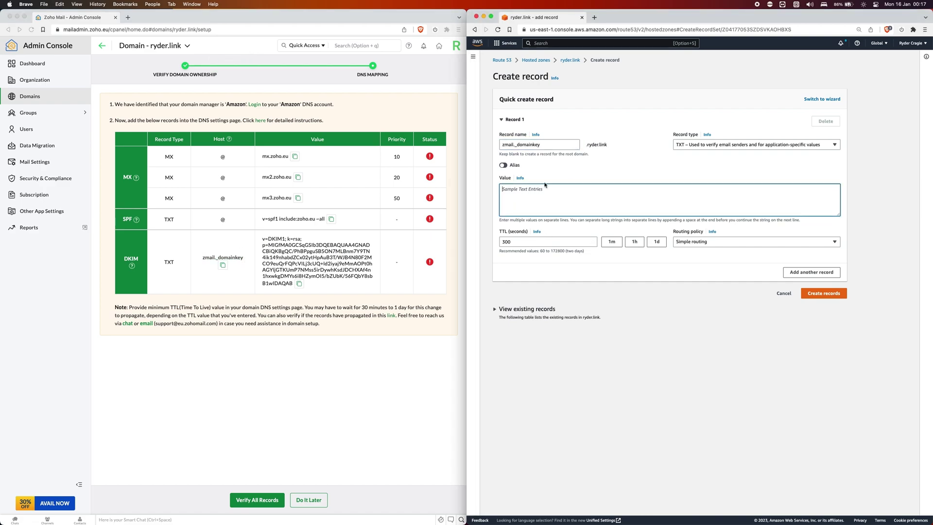
left_click(300, 286)
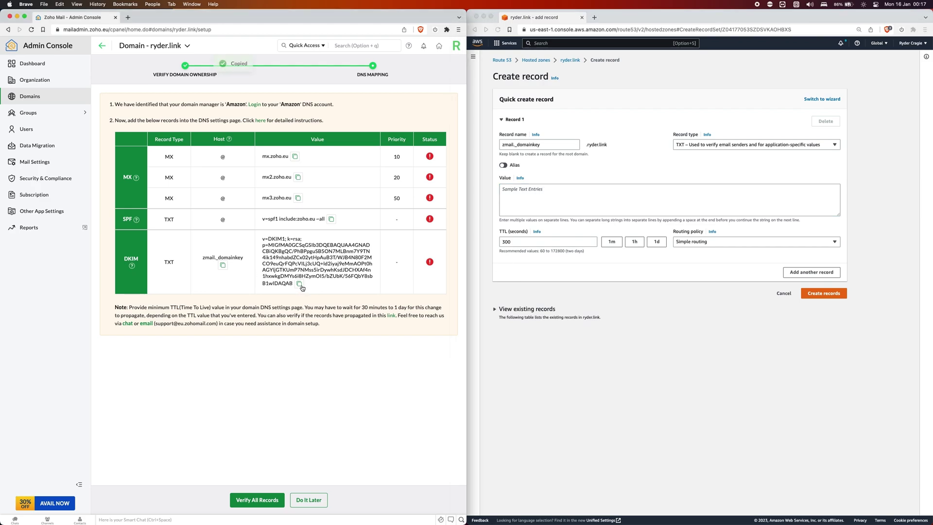
left_click(557, 207)
key("super+v")
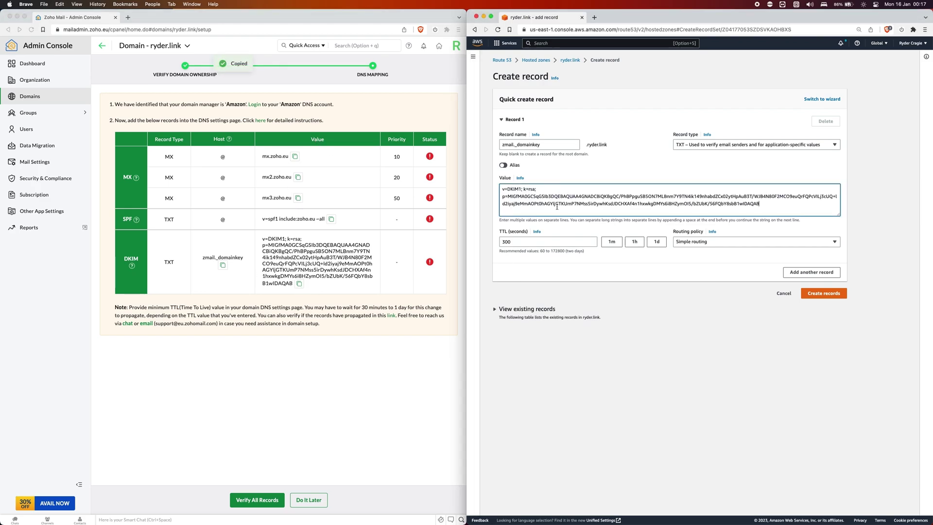
left_click(818, 293)
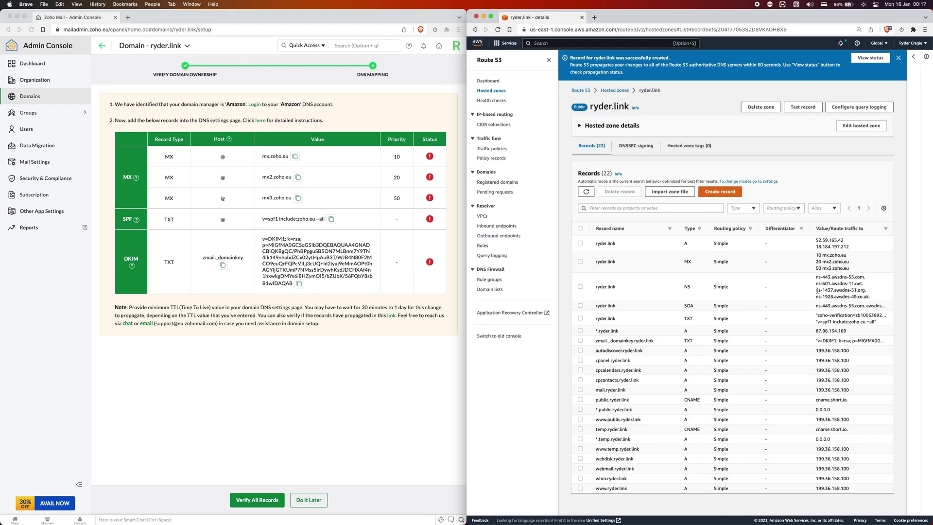
Step: Run Verify All Records in Zoho, dismiss the propagation notice, and reload the setup page
left_click(425, 344)
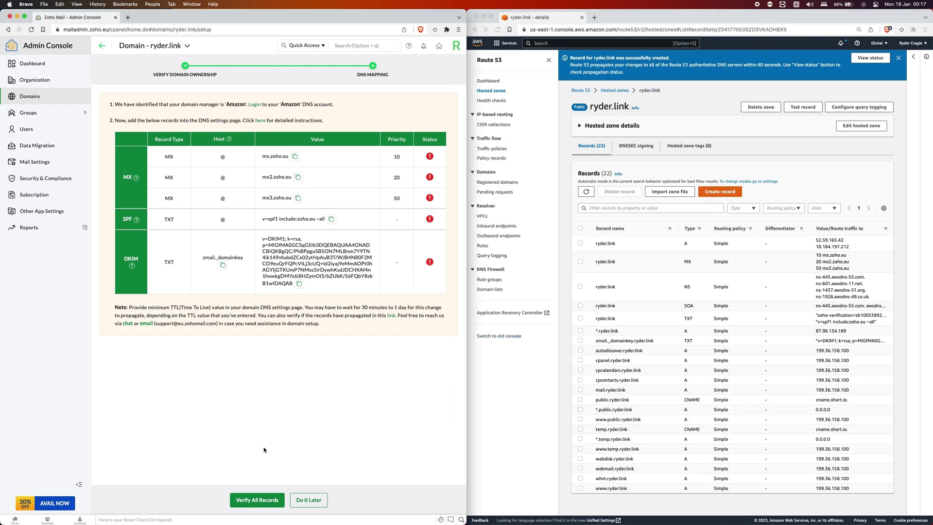
left_click(256, 498)
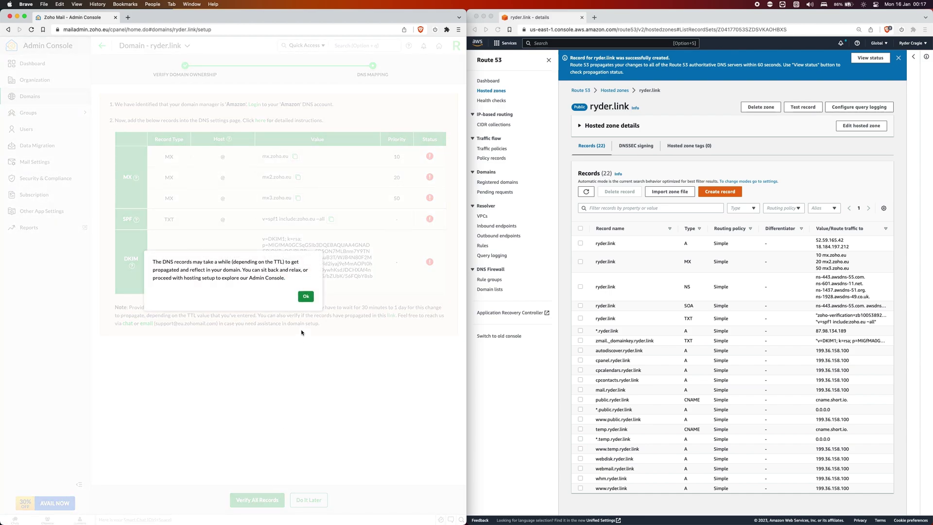
left_click(306, 296)
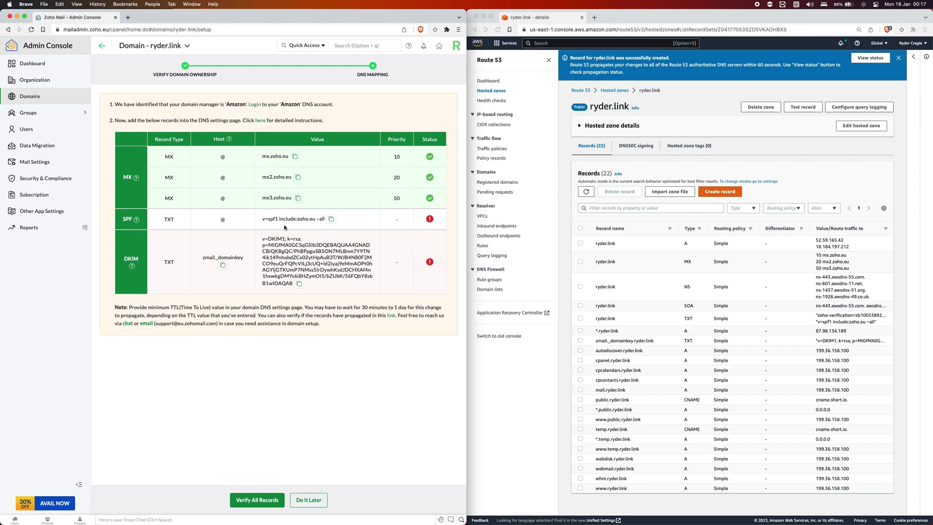
left_click(275, 504)
left_click(31, 29)
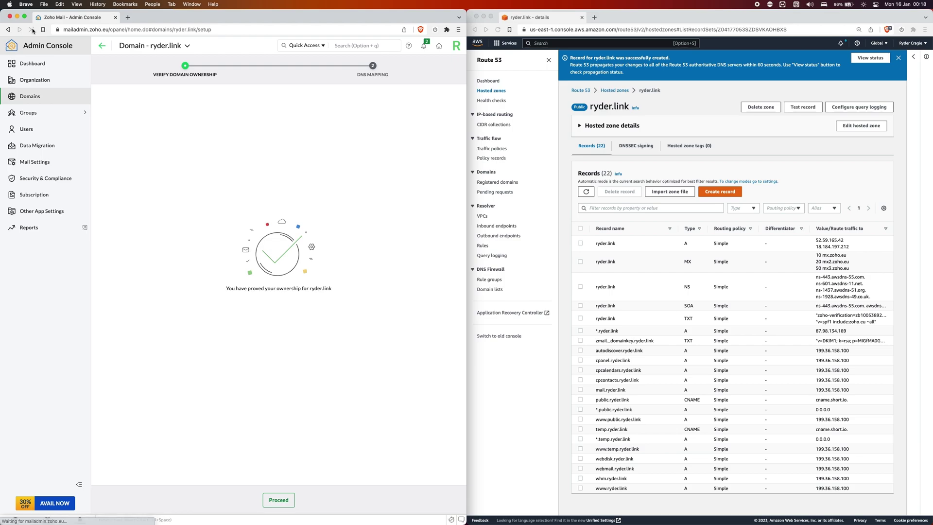
Step: Verify all records again and proceed through setup back to the Domains list
left_click(282, 500)
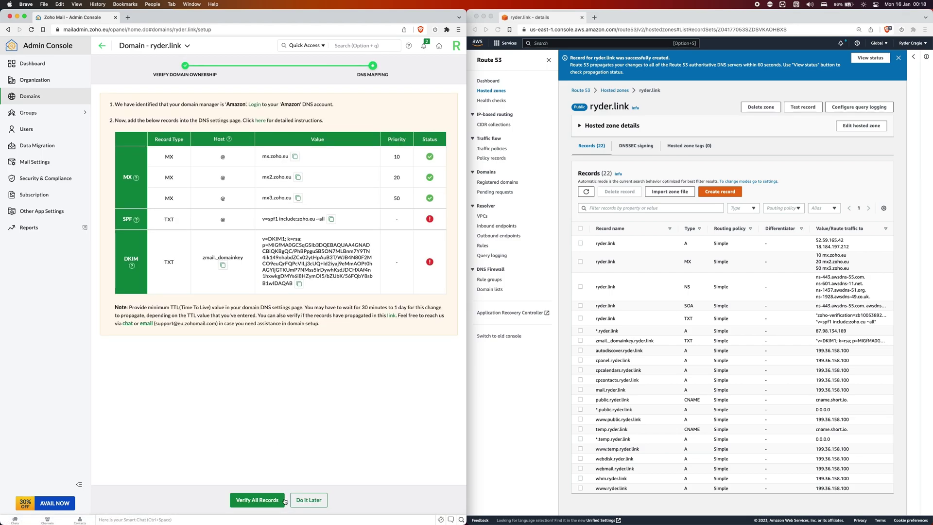
left_click(284, 501)
left_click(310, 295)
left_click(31, 29)
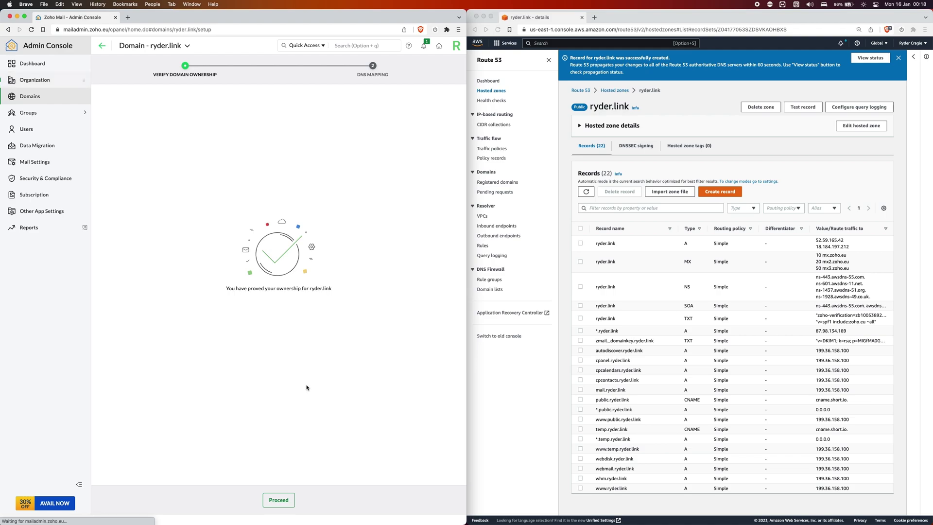
left_click(290, 500)
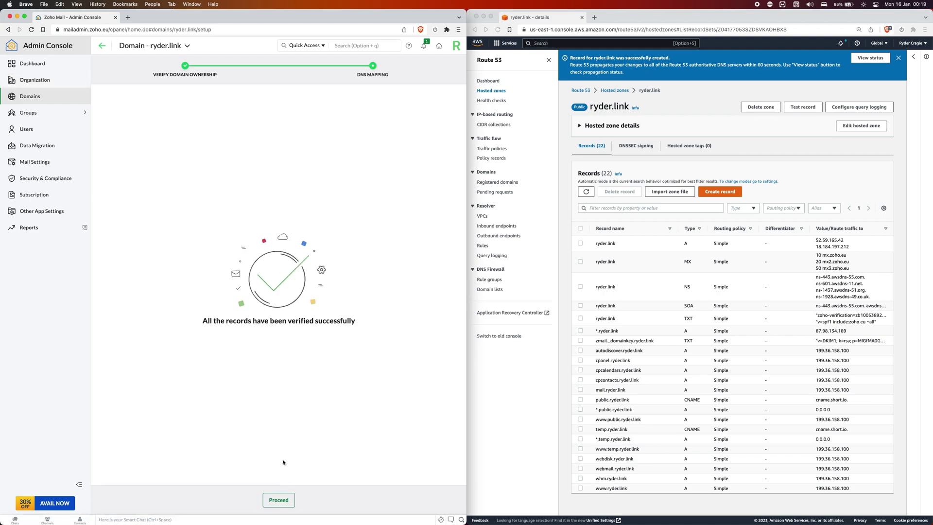
left_click(270, 501)
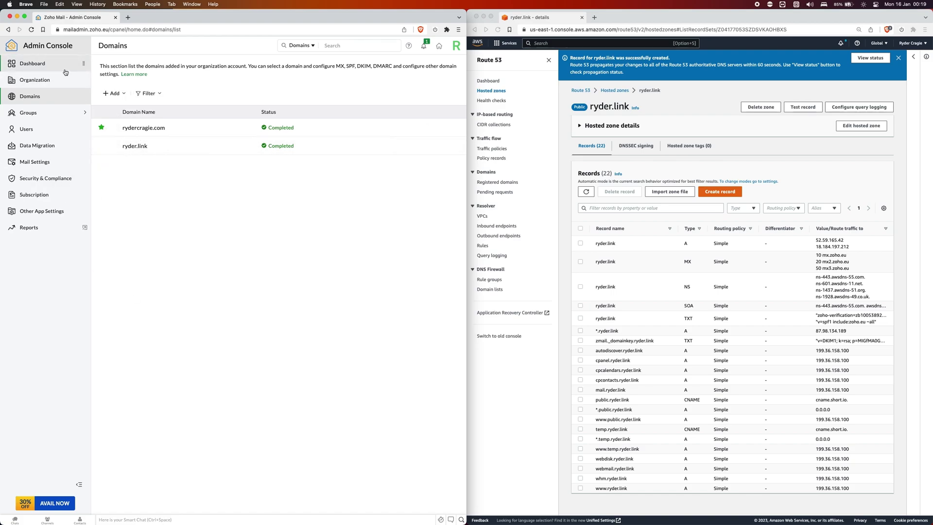
Step: Open ryder.link's details, review its MX, SPF and DKIM statuses, then open DMARC setup
left_click(135, 145)
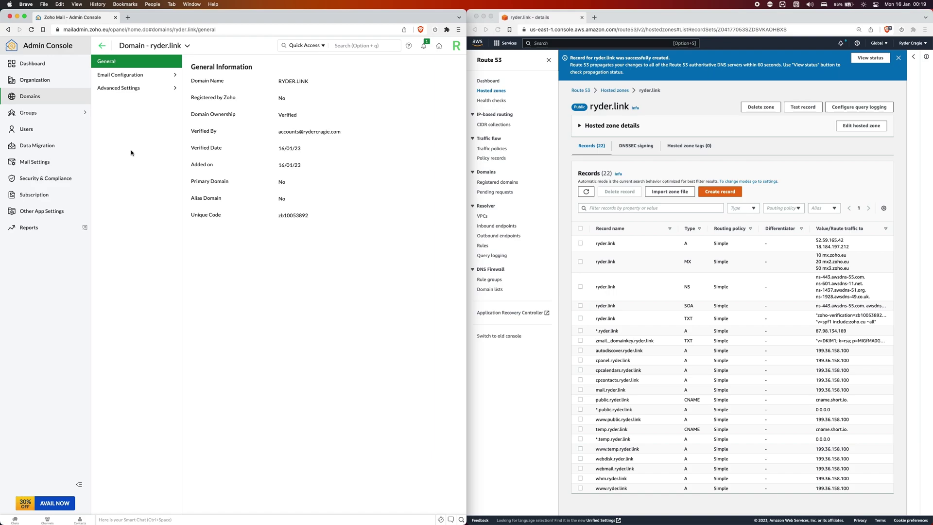
left_click(132, 75)
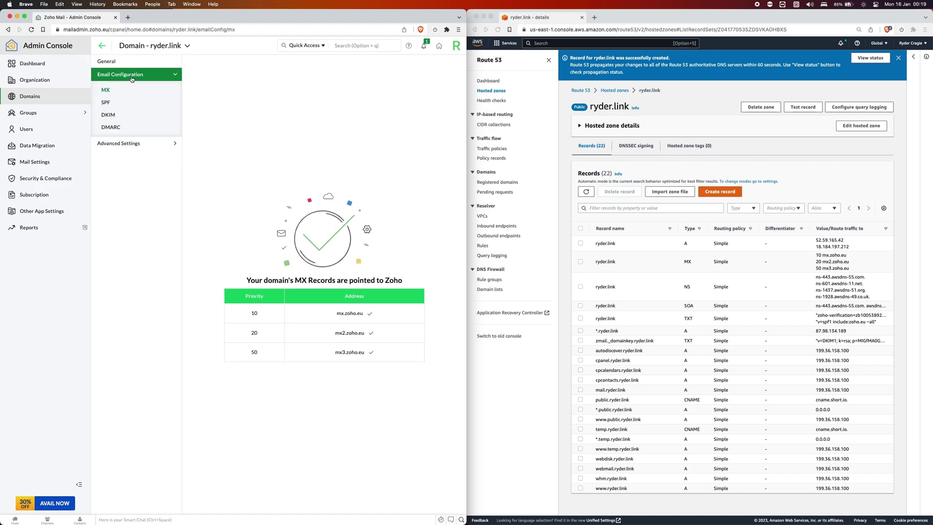
left_click(115, 102)
left_click(110, 115)
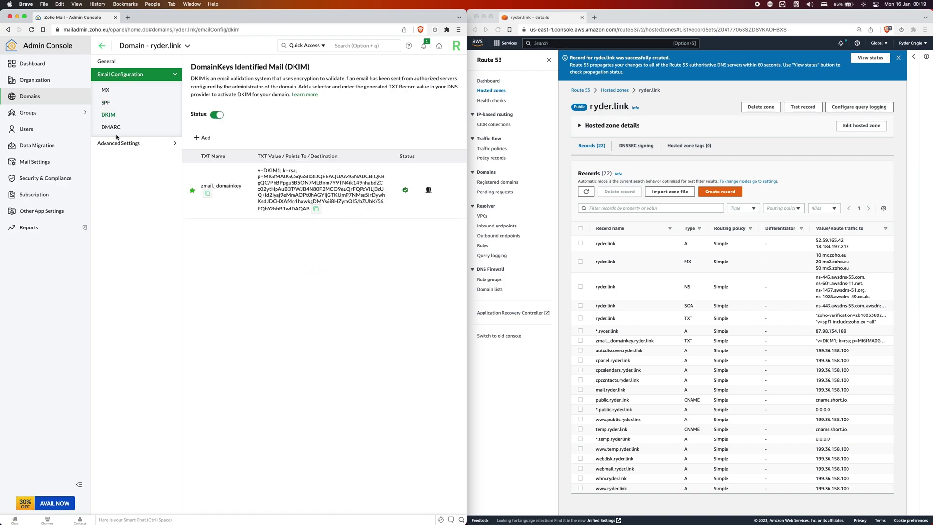
left_click(117, 129)
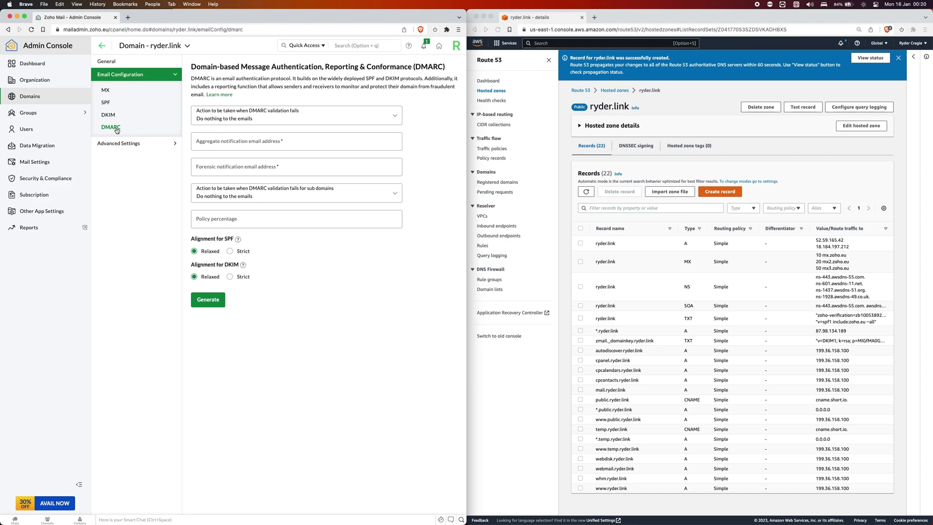
Step: Set the DMARC failure action to Quarantine the emails
left_click(232, 118)
left_click(217, 146)
left_click(215, 147)
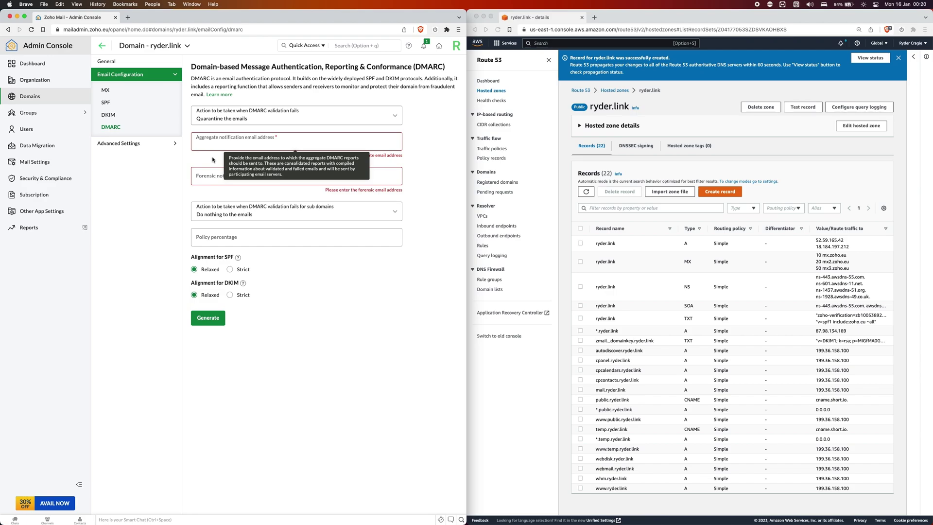
left_click(160, 143)
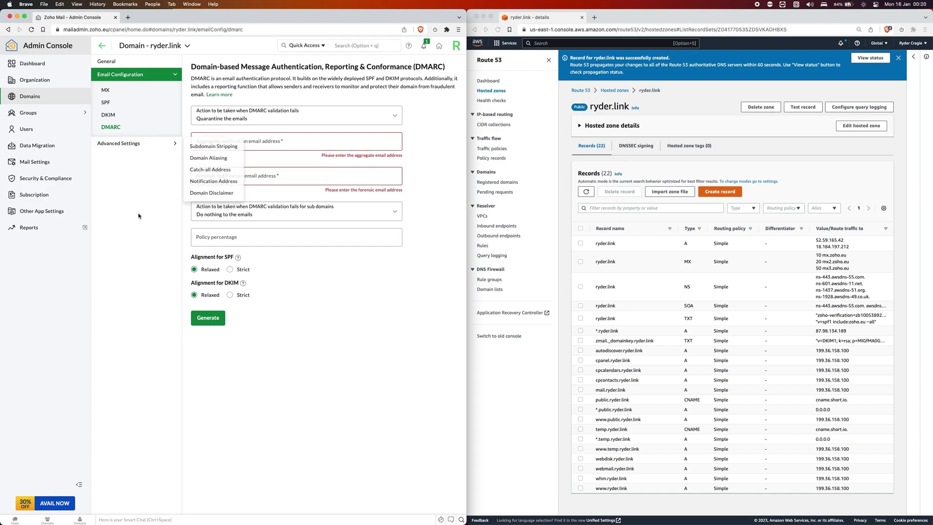
Step: Enter the same report address for aggregate and forensic reports, then generate the DMARC record
left_click(228, 141)
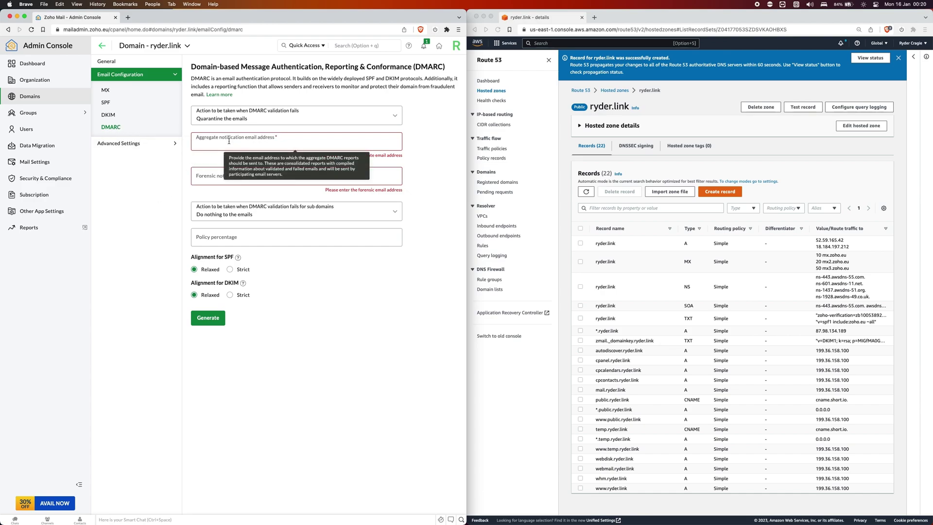
key("super+a")
key("super+c")
left_click(233, 176)
key("super+v")
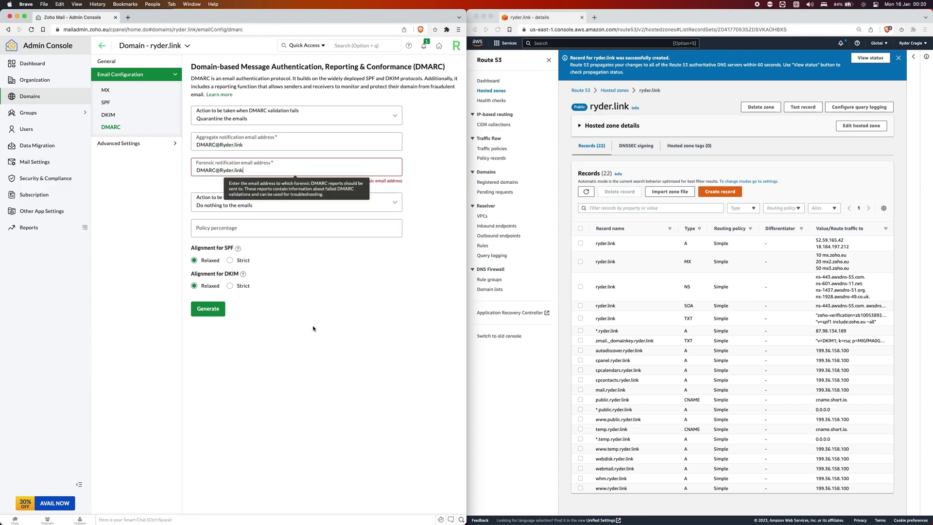
left_click(315, 329)
left_click(219, 302)
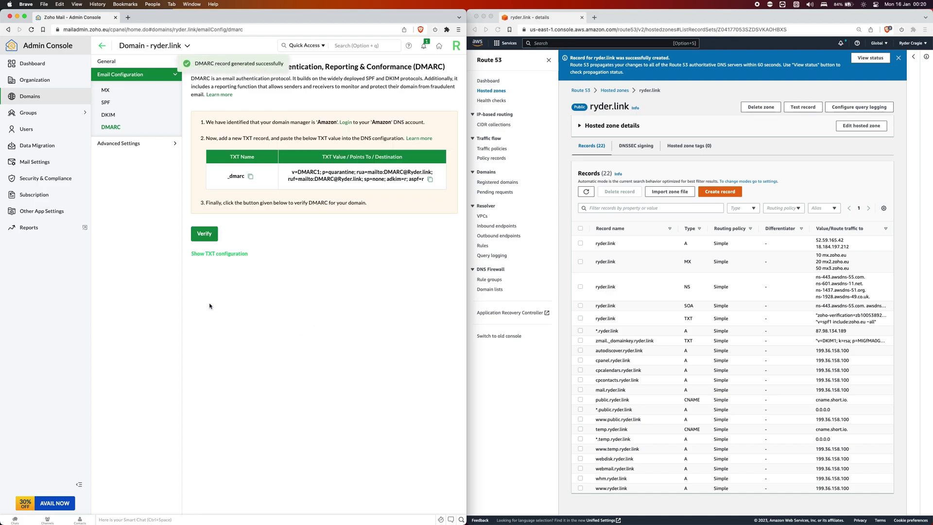
Step: Create a _dmarc TXT record in Route 53 holding Zoho's generated p=quarantine value
left_click(721, 193)
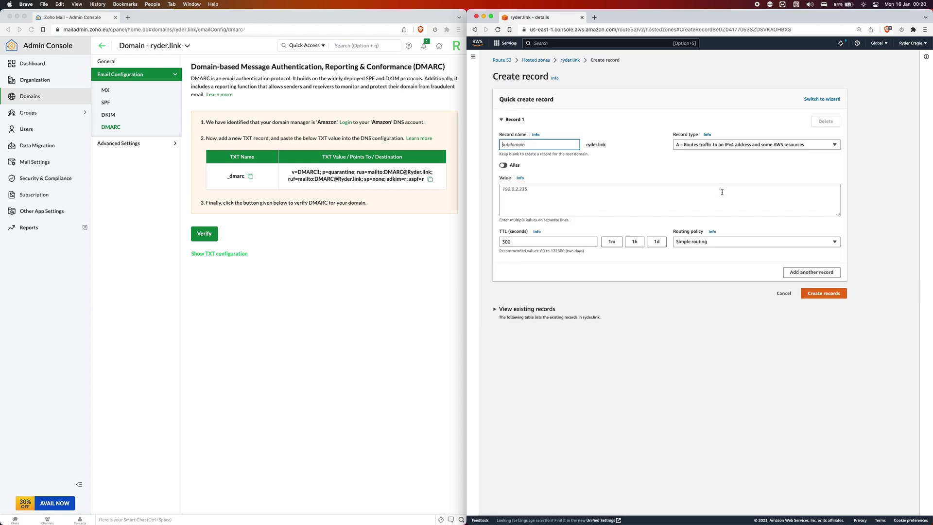
left_click(748, 144)
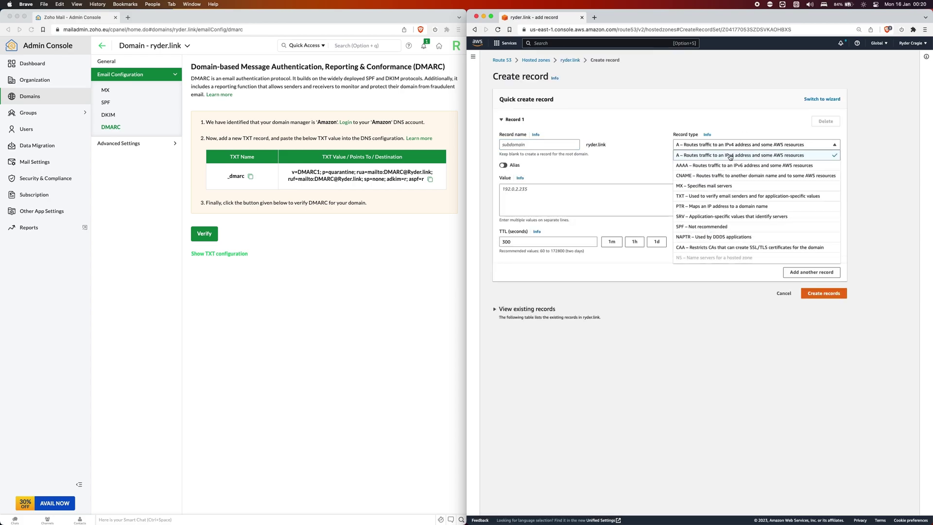
left_click(709, 196)
left_click(526, 142)
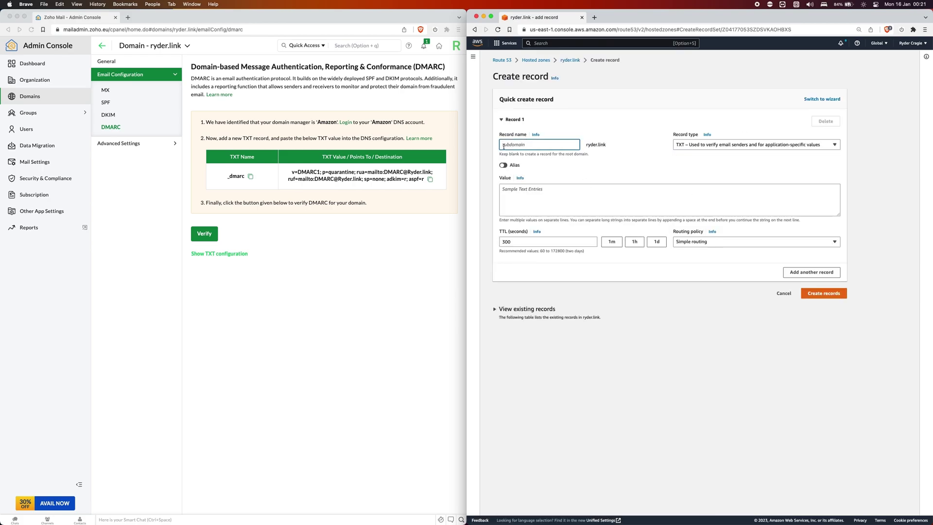
type("_dmarc")
left_click(538, 192)
left_click(391, 184)
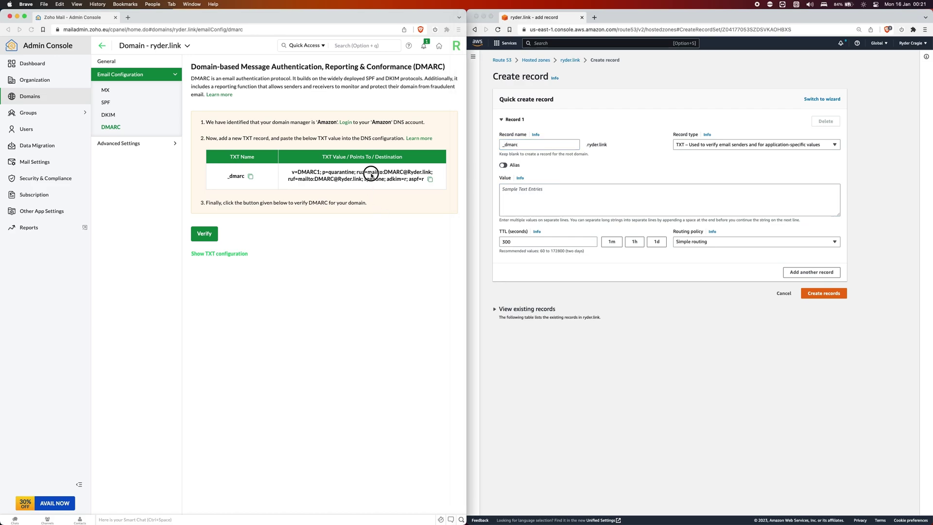
left_click(430, 180)
left_click(566, 204)
key("super+v")
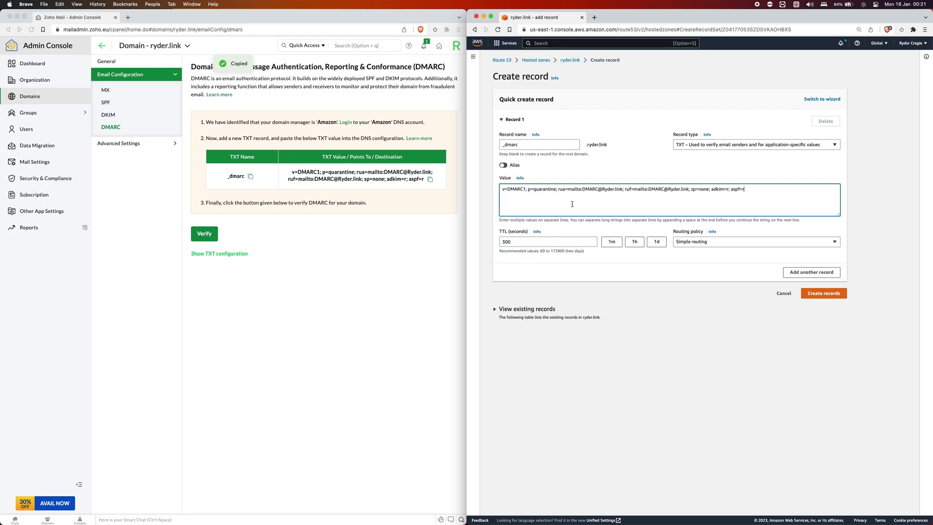
left_click(811, 293)
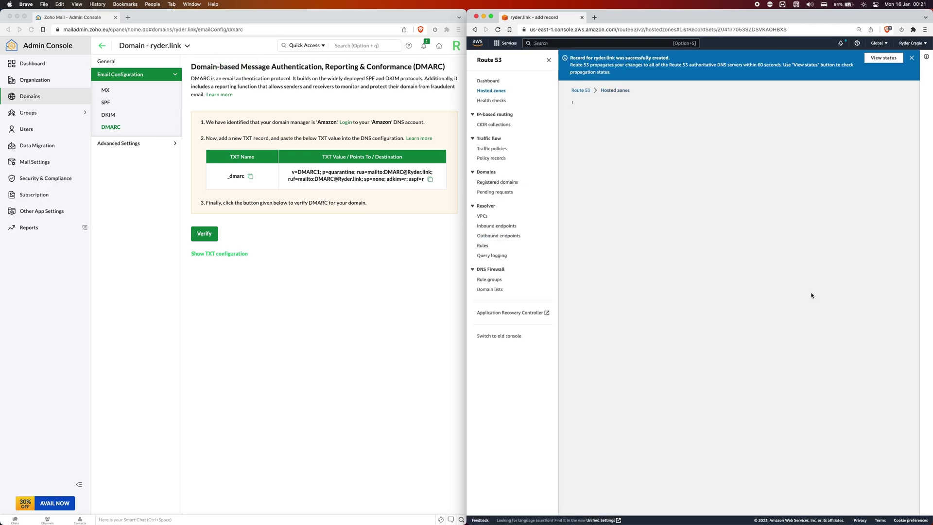
Step: Verify the newly added _dmarc quarantine record for ryder.link in Zoho
left_click(404, 259)
left_click(204, 233)
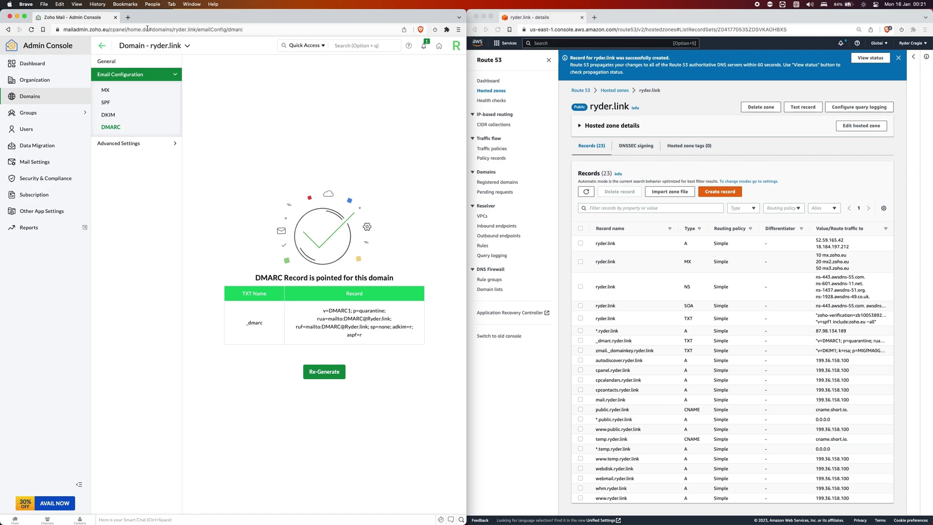
Step: Review ryder.link's Advanced Settings for subdomain stripping, domain aliasing and catch-all, leaving catch-all unset
left_click(131, 61)
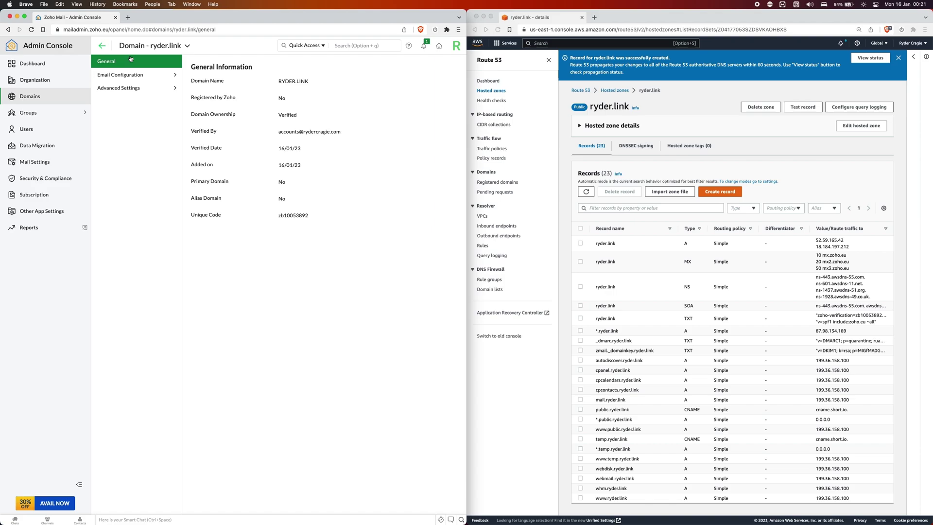
left_click(132, 88)
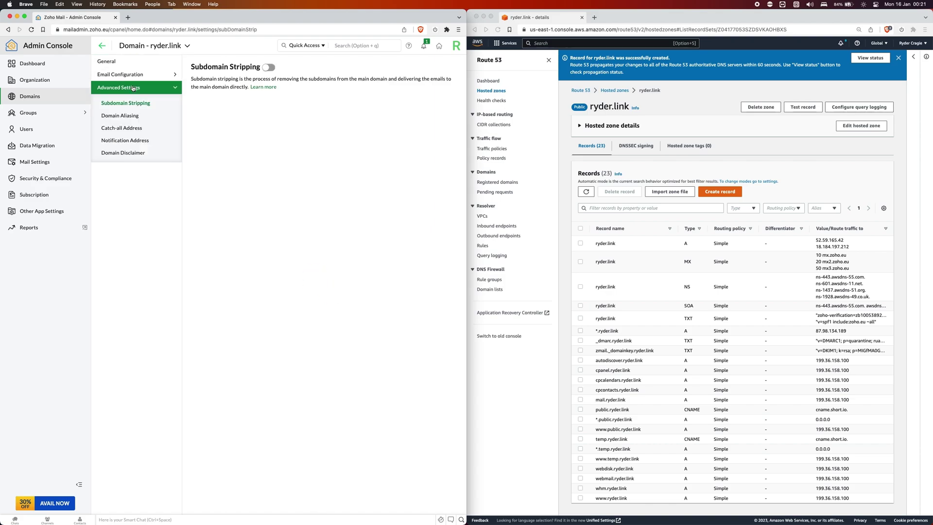
left_click(130, 117)
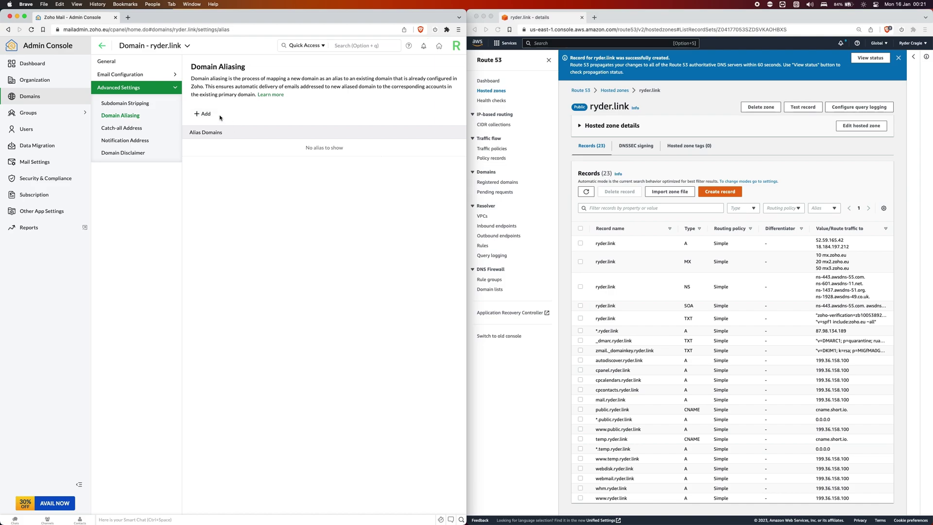
left_click(122, 129)
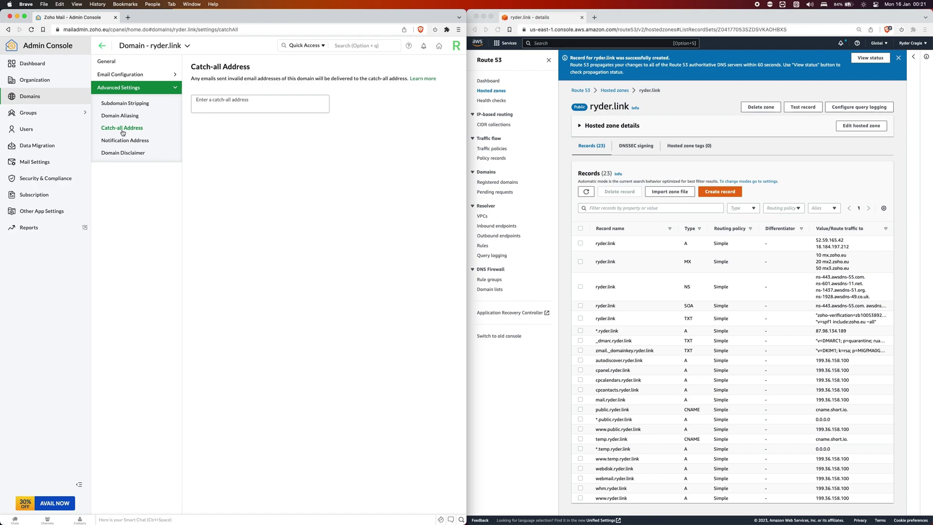
left_click(247, 104)
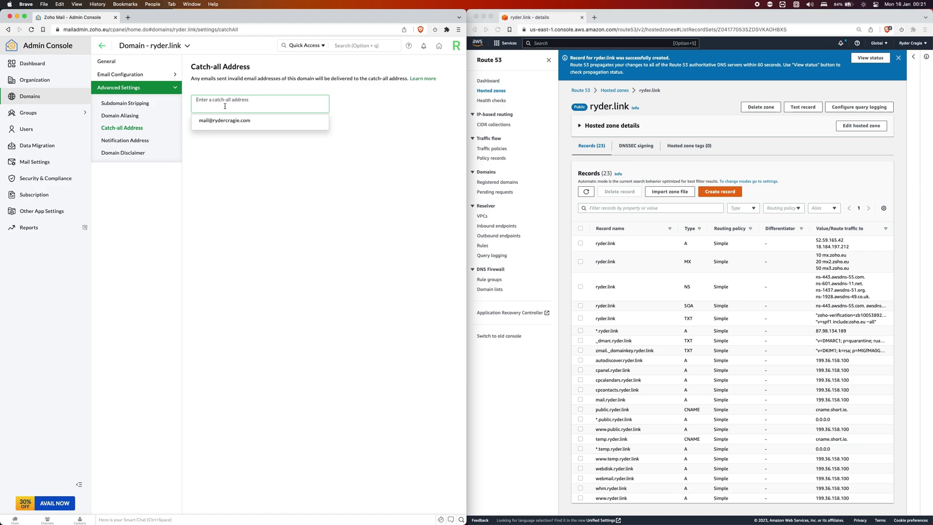
left_click(233, 153)
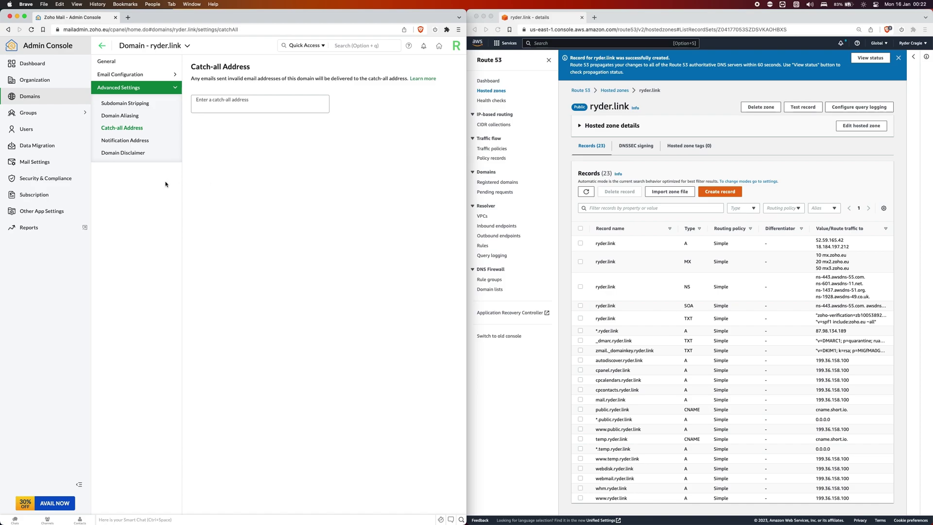
Step: Review the Security & Compliance dashboard's 94% score and its 17-item action list
left_click(55, 179)
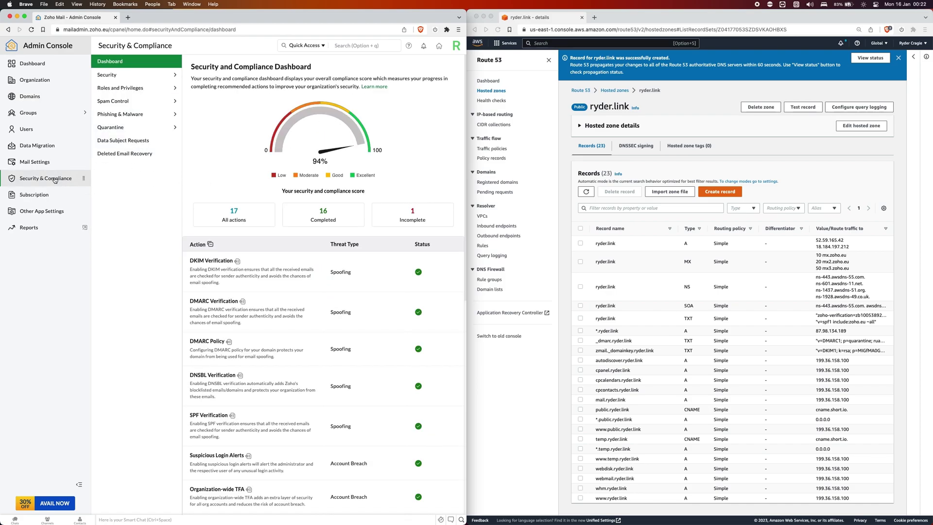
scroll(320, 314, "down", 10)
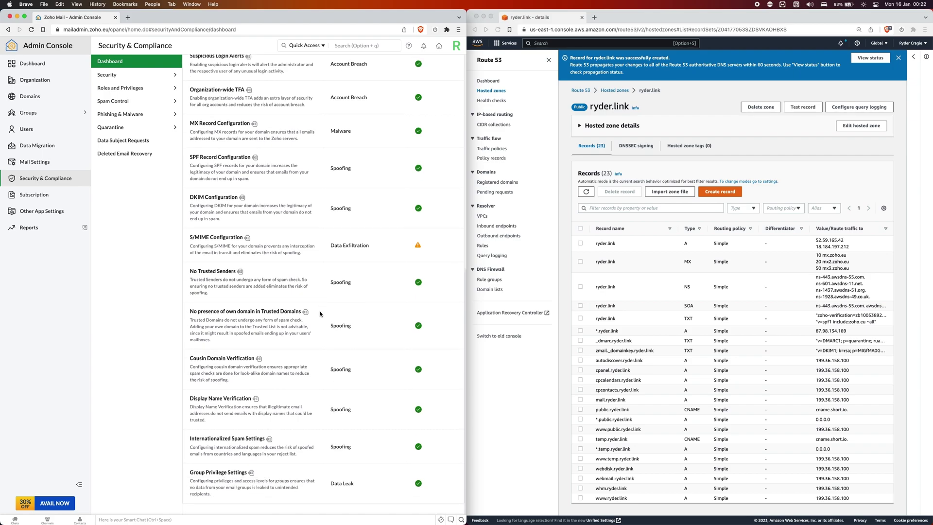
scroll(320, 314, "up", 10)
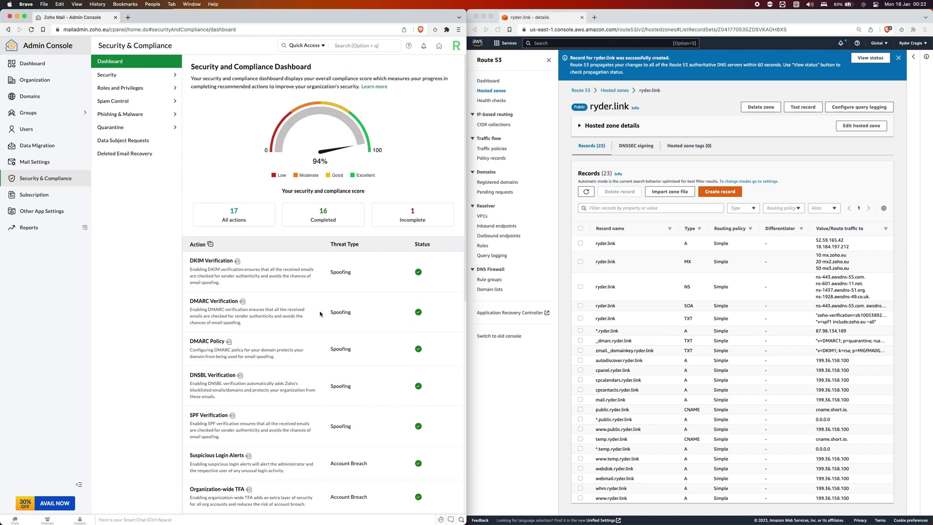